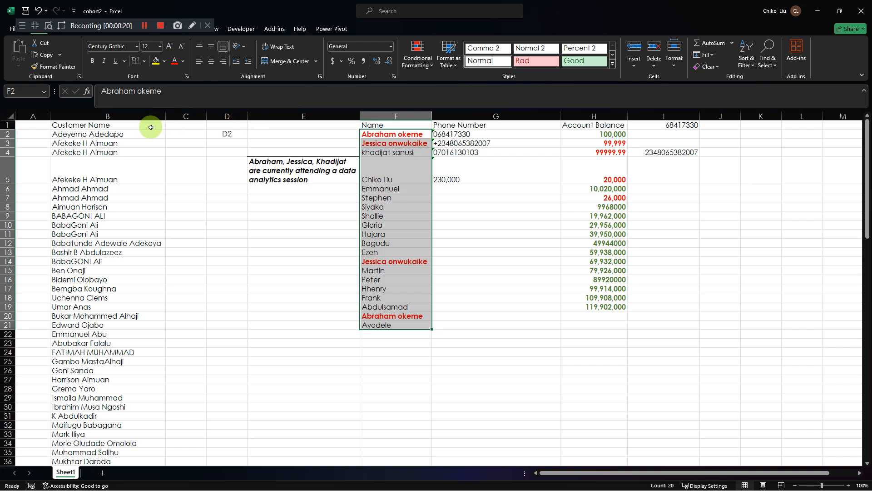
- Review the entries in the Name column and the Customer Name column of the sheet
left_click_drag(389, 137, 390, 164)
left_click_drag(394, 224, 398, 323)
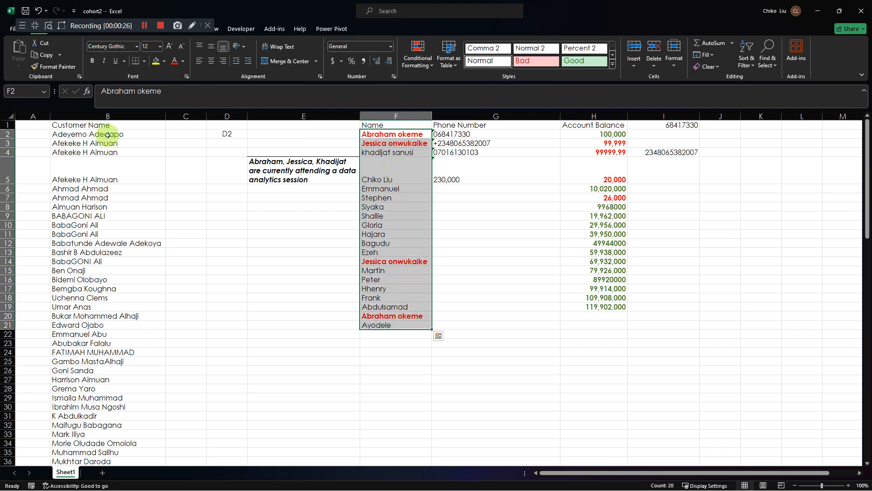
left_click_drag(108, 135, 137, 273)
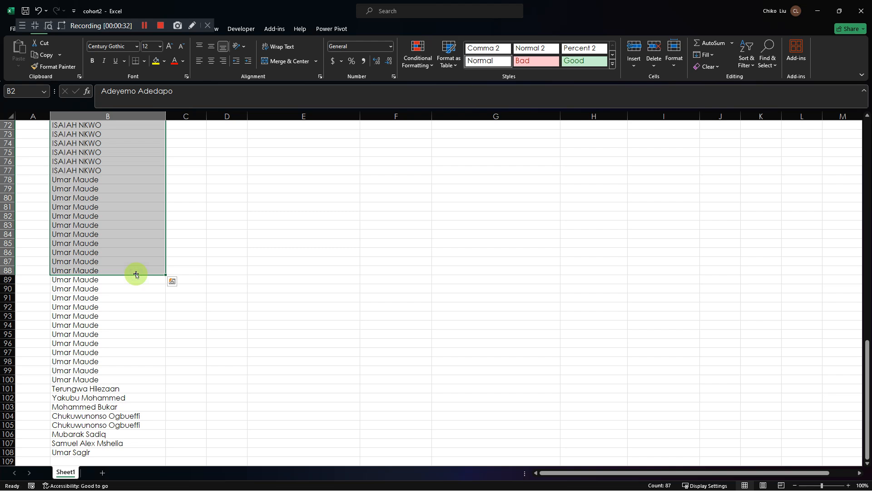
left_click(136, 273)
scroll(130, 271, "up", 20)
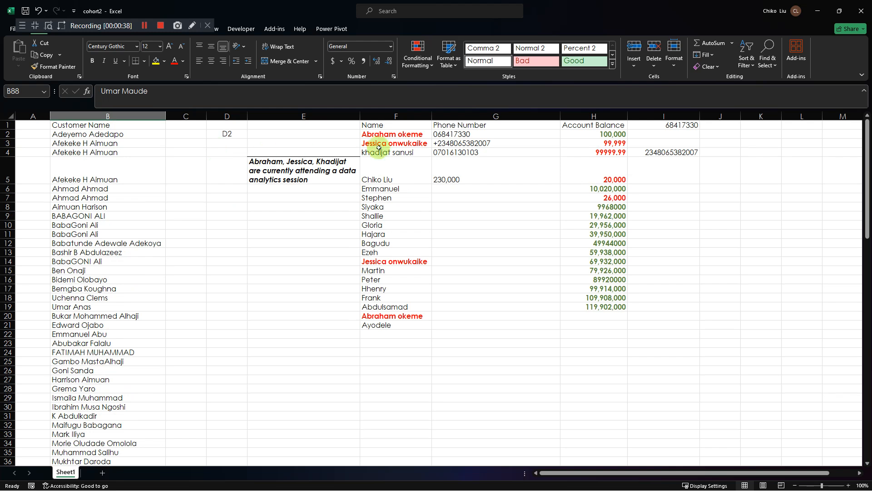
- Inspect the conditional formatting rules that apply to the first name, in cell F2
left_click(384, 134)
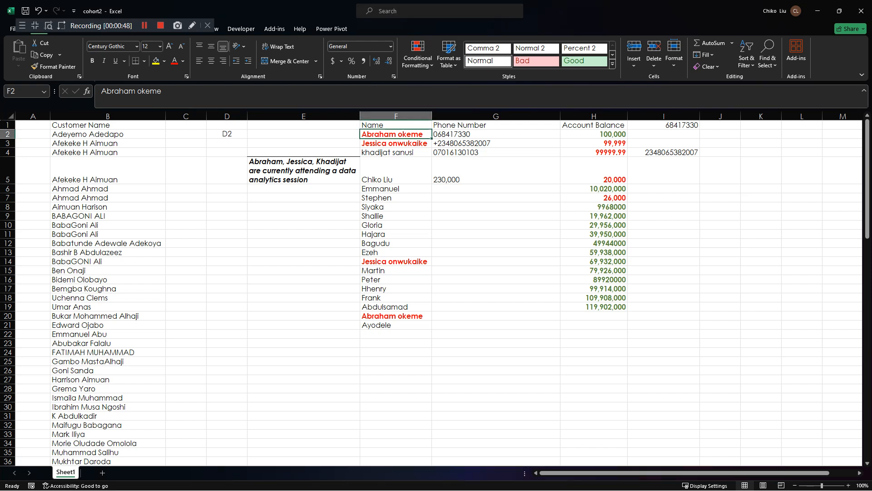
left_click(55, 68)
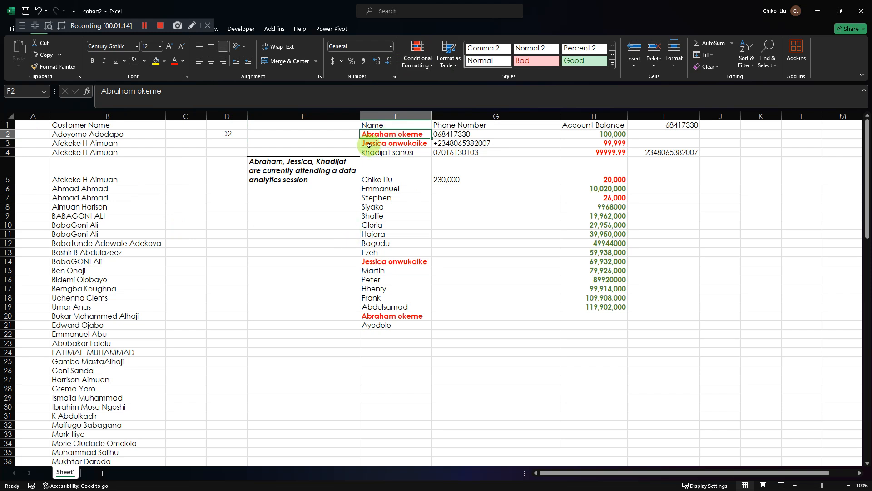
left_click(417, 57)
left_click(430, 201)
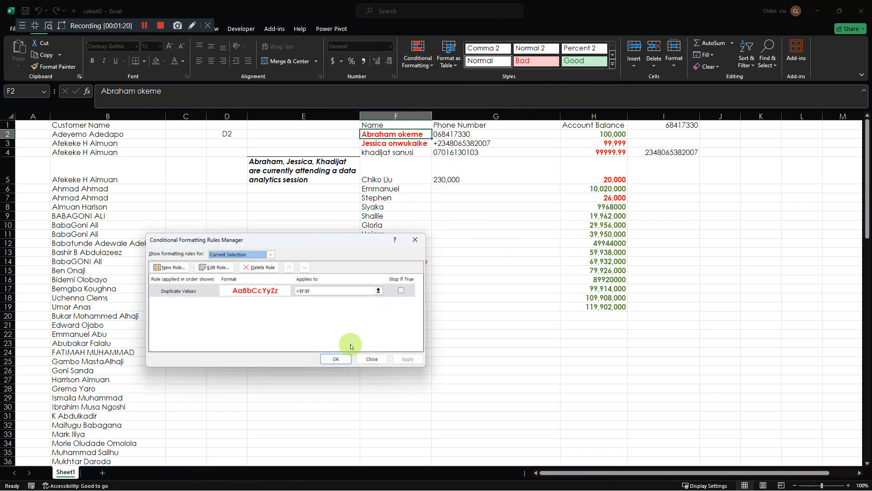
left_click(372, 359)
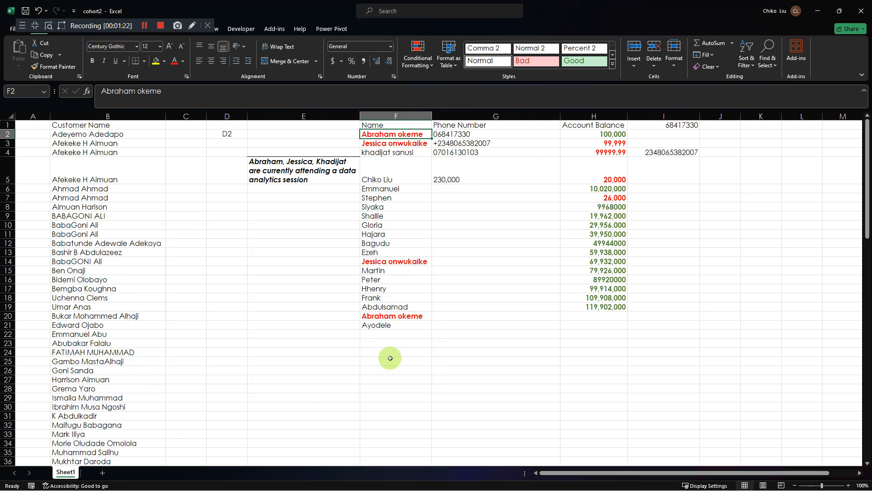
- Inspect the conditional formatting rules for the empty cell F25 below the Name list
left_click(389, 361)
left_click(418, 56)
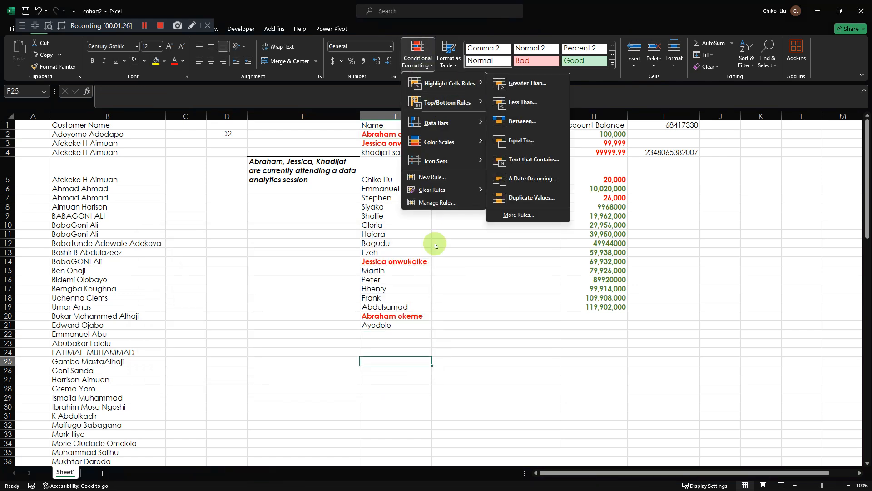
left_click(443, 201)
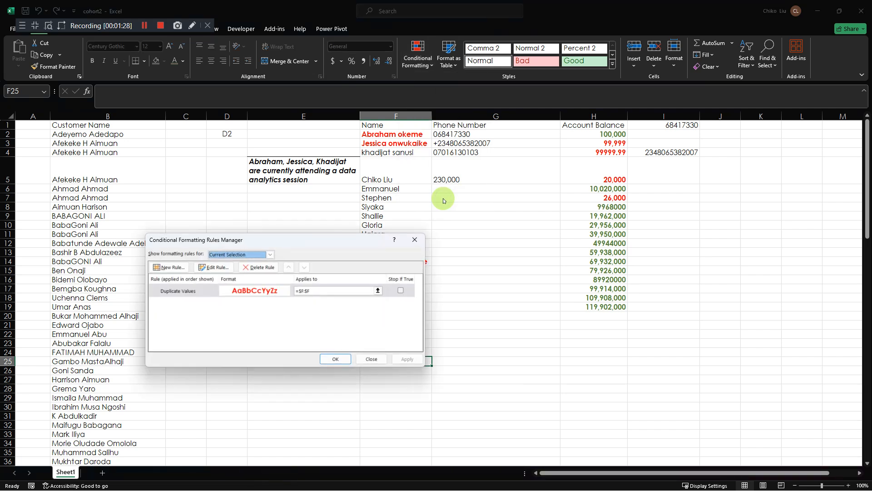
left_click(372, 359)
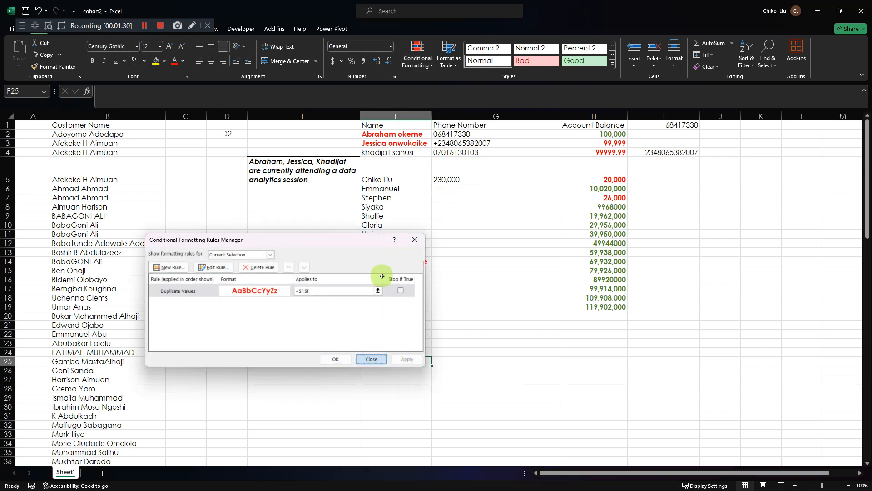
- Inspect the conditional formatting rules for cell E8, outside the Name column, for comparison
left_click(309, 207)
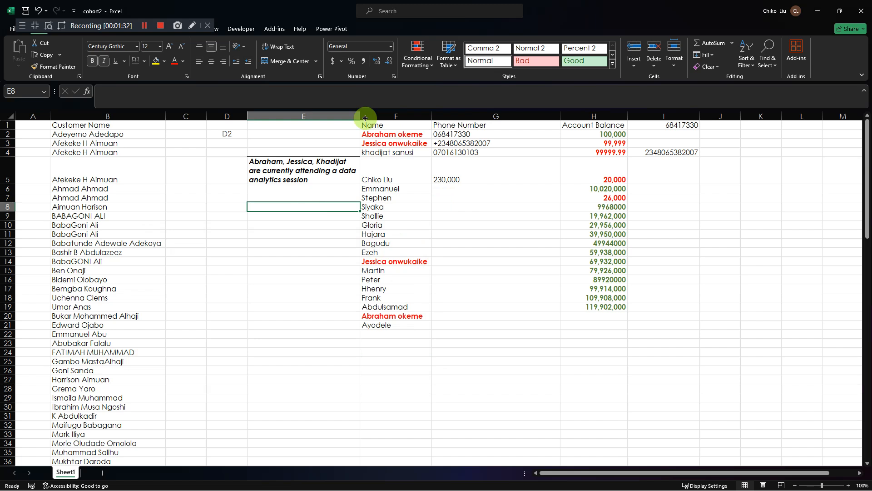
left_click(417, 55)
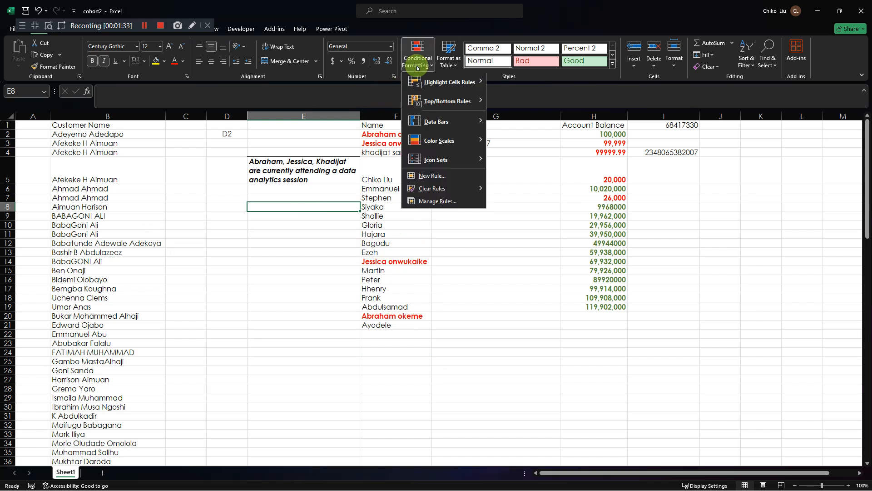
left_click(438, 202)
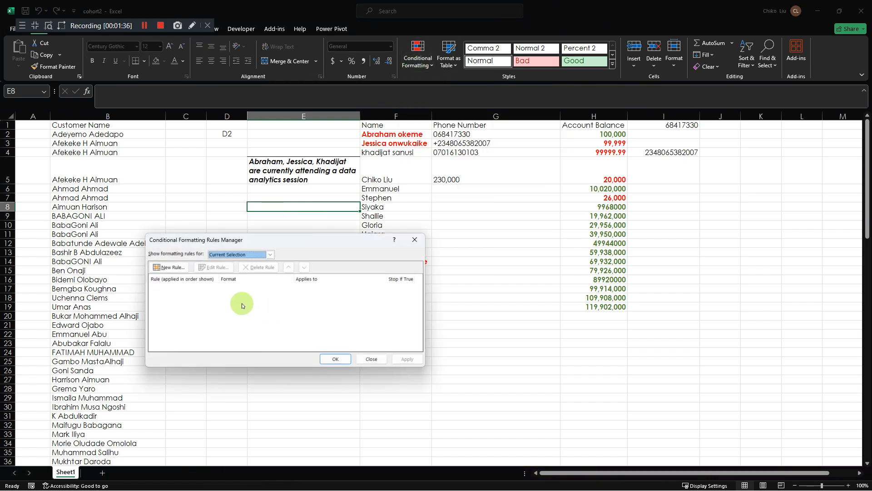
left_click(371, 359)
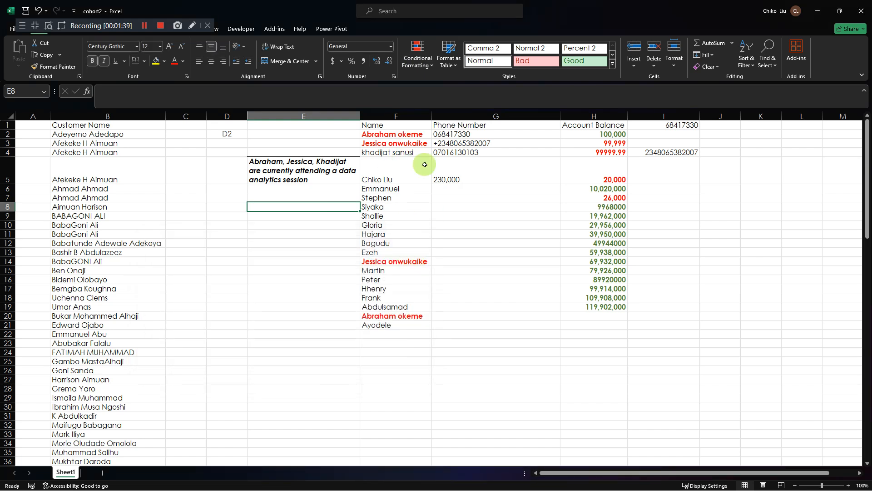
- Copy the formatting of cell F6 onto the Customer Name range B1:B108 with Format Painter
left_click(405, 134)
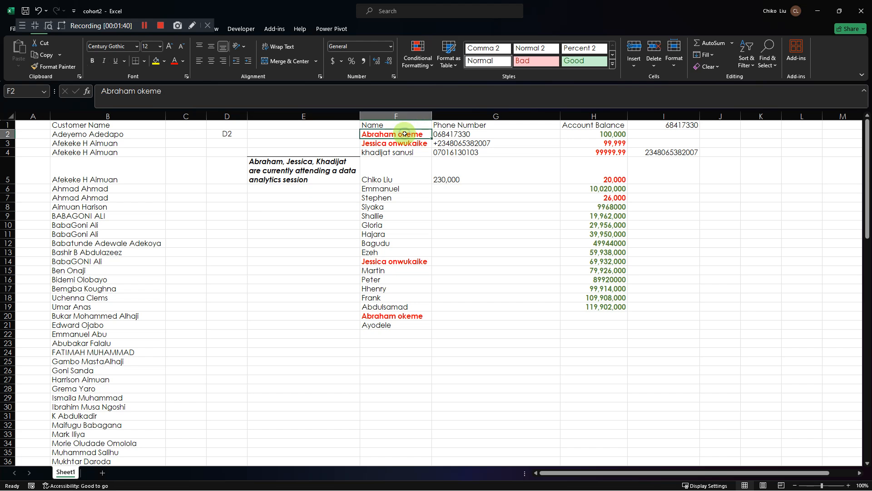
left_click(387, 221)
left_click(392, 198)
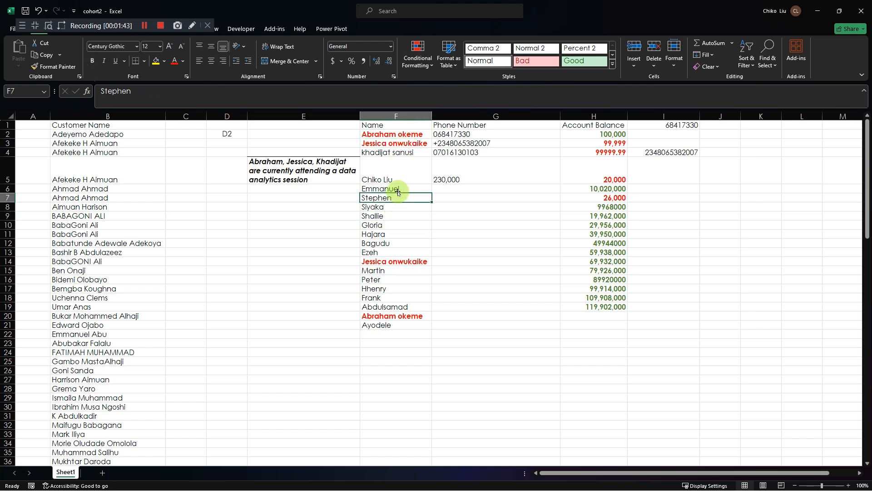
left_click(398, 189)
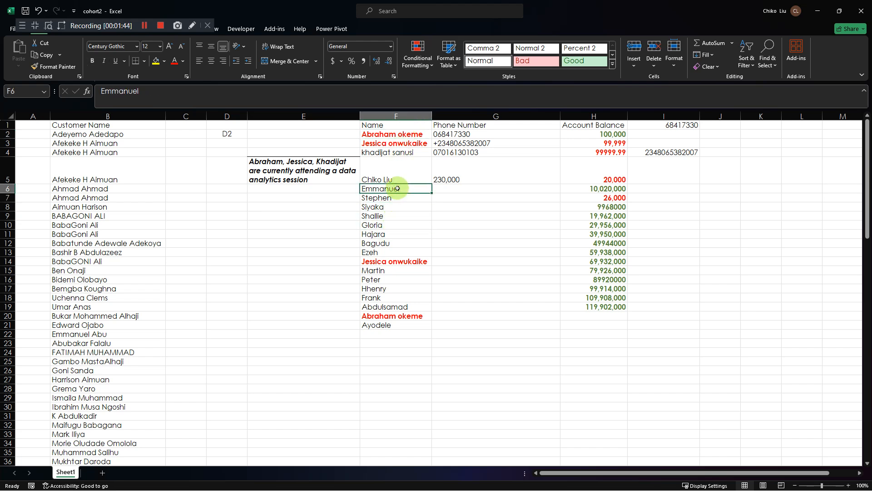
left_click(68, 68)
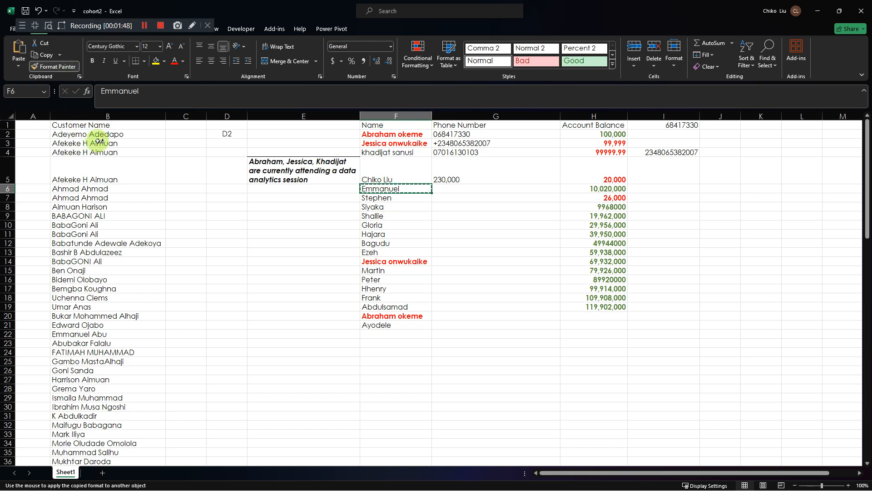
mouse_move(97, 122)
left_mouse_down()
mouse_move(114, 294)
mouse_move(104, 460)
mouse_move(116, 441)
left_mouse_up()
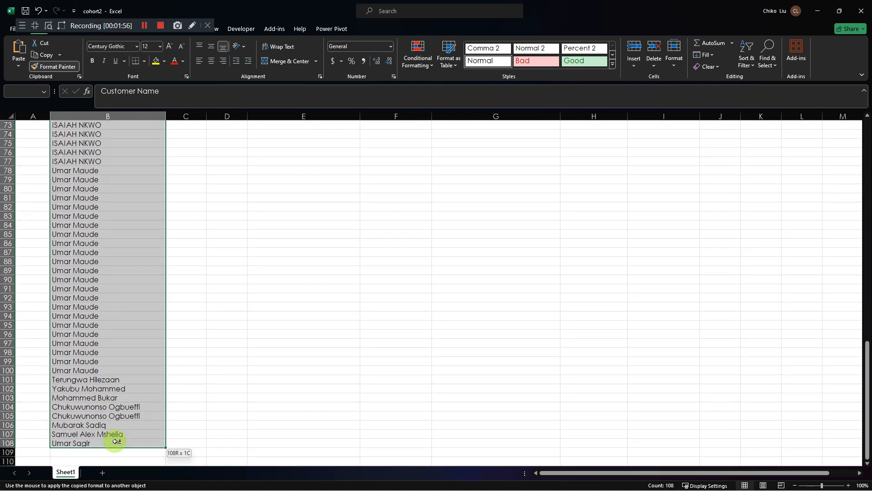
mouse_move(115, 441)
left_mouse_down()
mouse_move(111, 427)
mouse_move(106, 442)
left_mouse_up()
- Examine the Customer Name column from the header to row 108 for entries formatted as duplicates
scroll(106, 442, "up", 20)
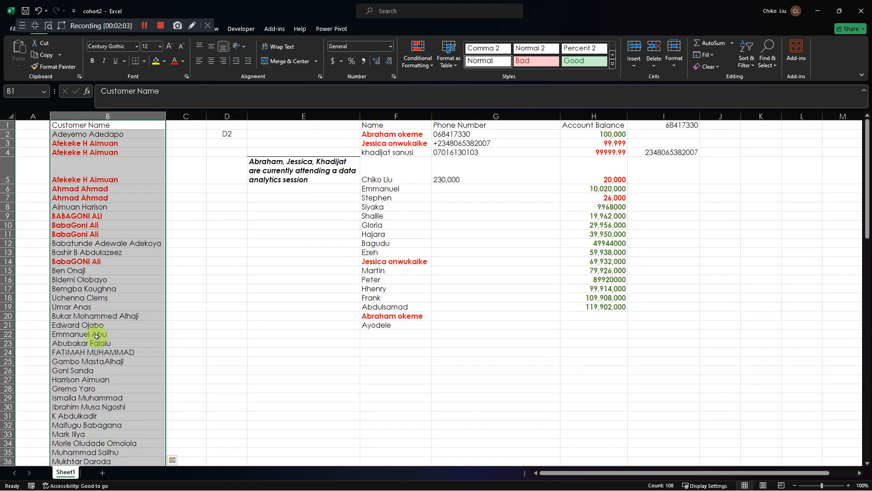
scroll(98, 337, "down", 4)
scroll(94, 335, "down", 13)
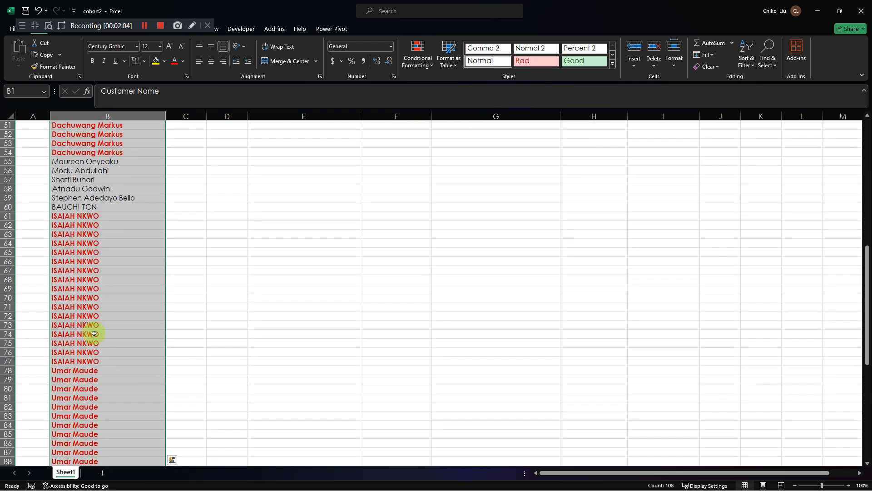
scroll(94, 334, "down", 7)
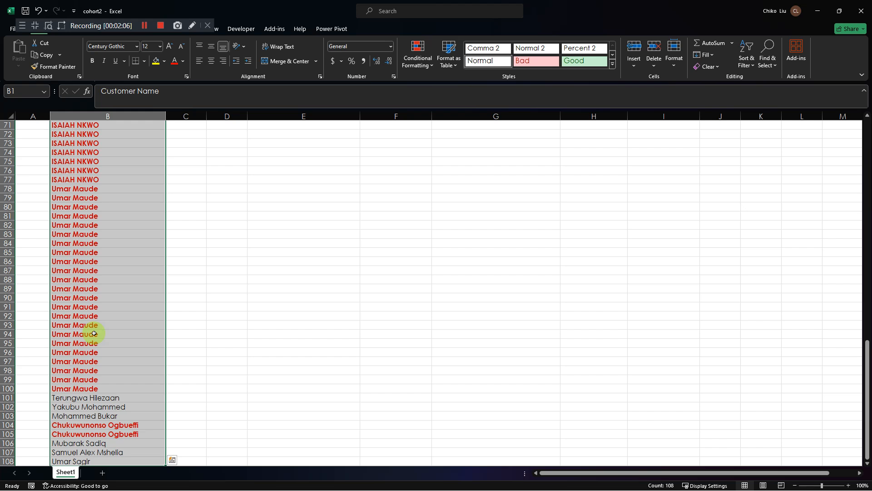
scroll(94, 333, "down", 7)
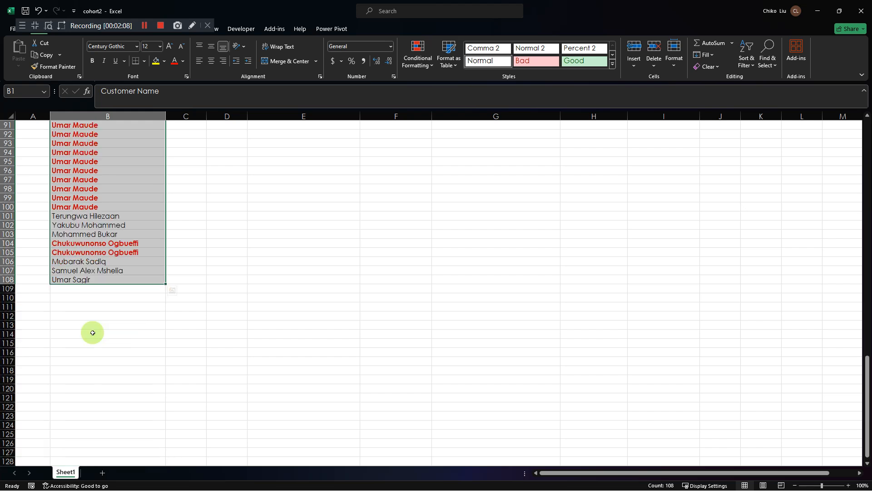
scroll(93, 333, "up", 20)
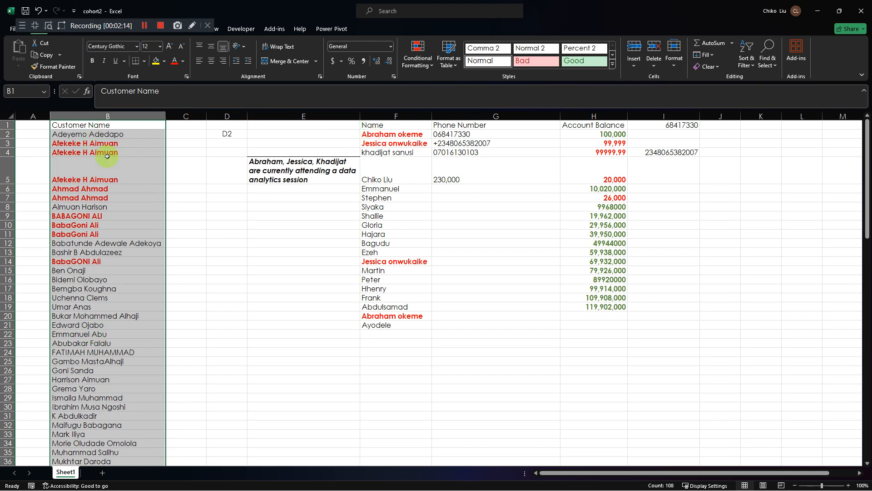
- Inspect the conditional formatting rule and its applied range for customer name cell B5
left_click(118, 143)
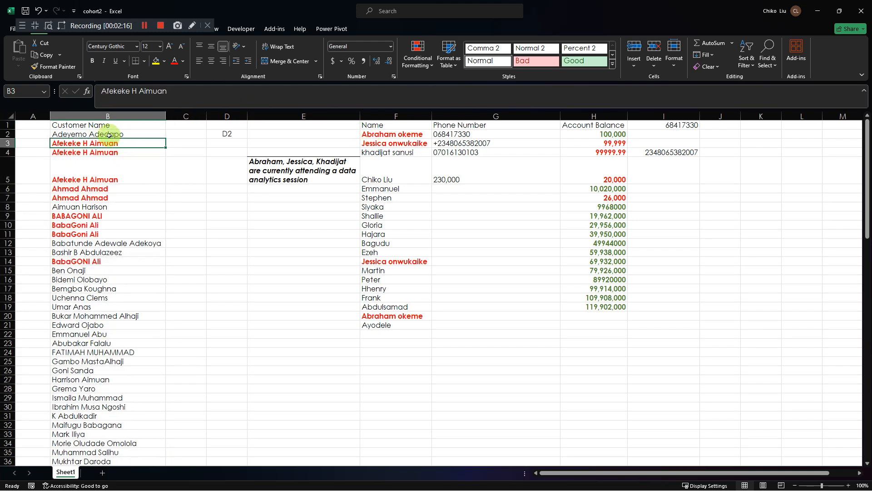
left_click(110, 134)
left_click(108, 172)
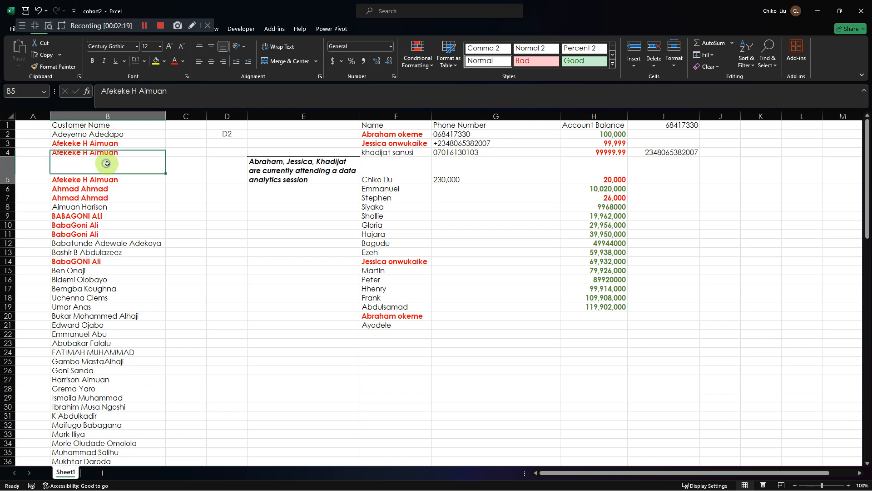
left_click(418, 54)
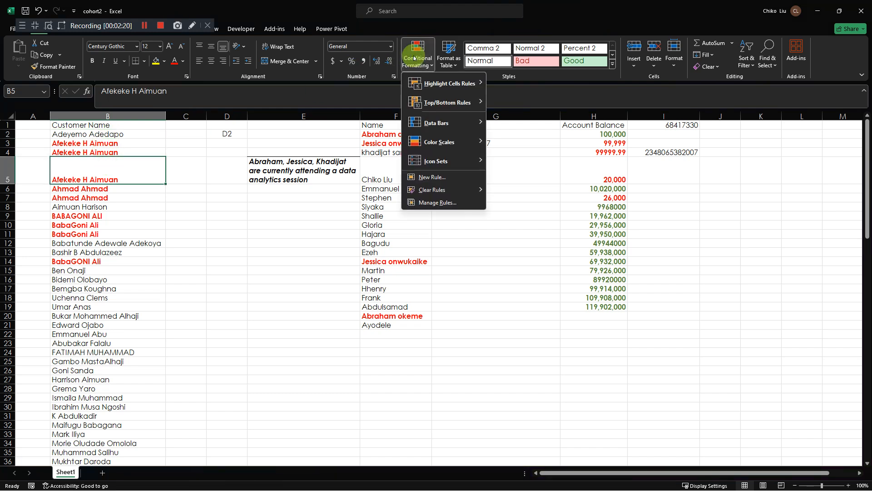
left_click(437, 203)
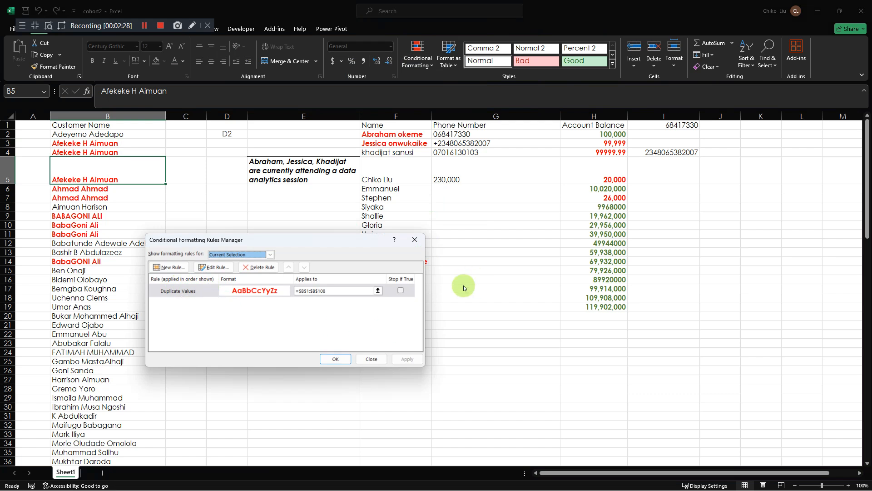
left_click(371, 357)
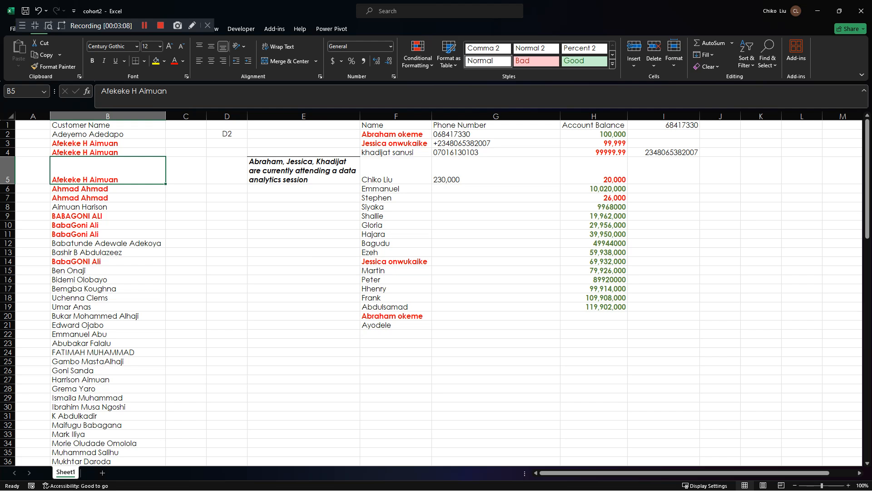
key("alt+Tab")
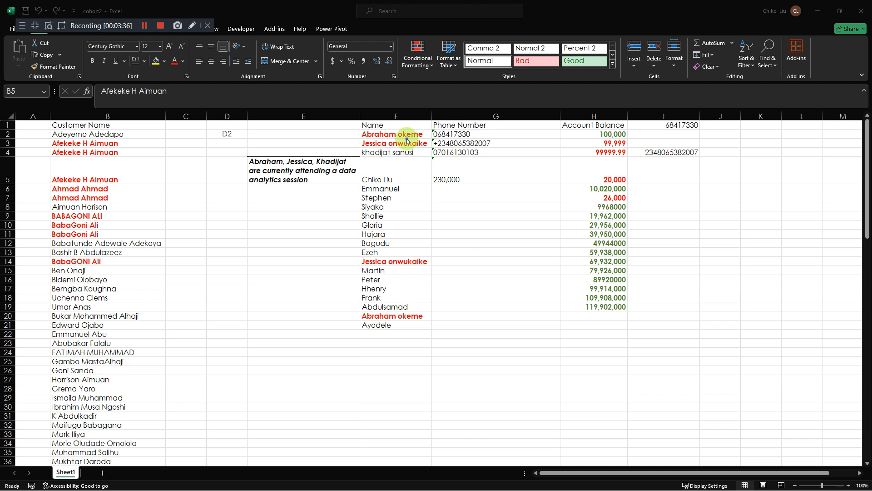
left_click(394, 134)
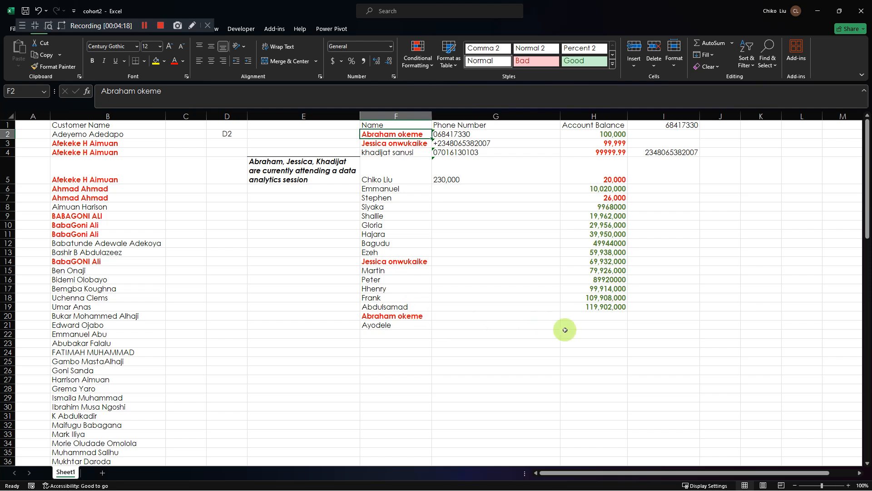
- Extend the Account Balance series down to cell H21, using the values from H16 to H19 as the pattern
left_click(592, 298)
left_click_drag(597, 280, 627, 329)
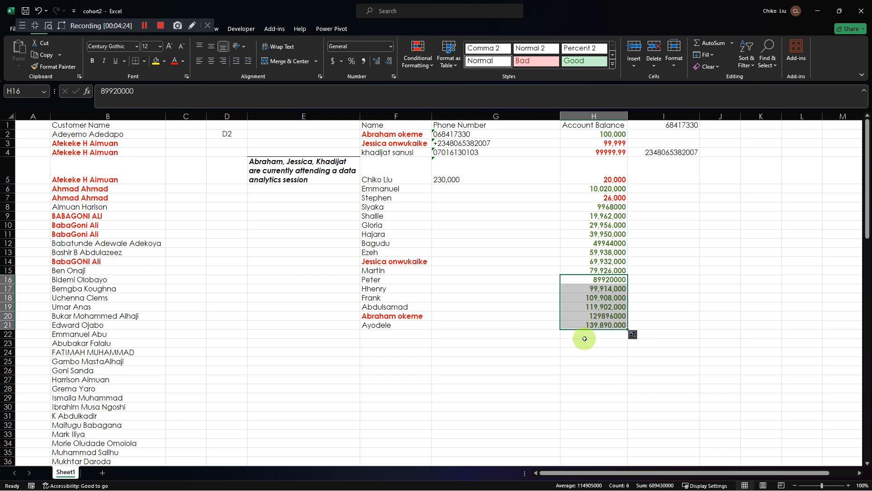
- Review the entries in the Name column F2:F21 and the Account Balance values down to row 21
left_click(384, 323)
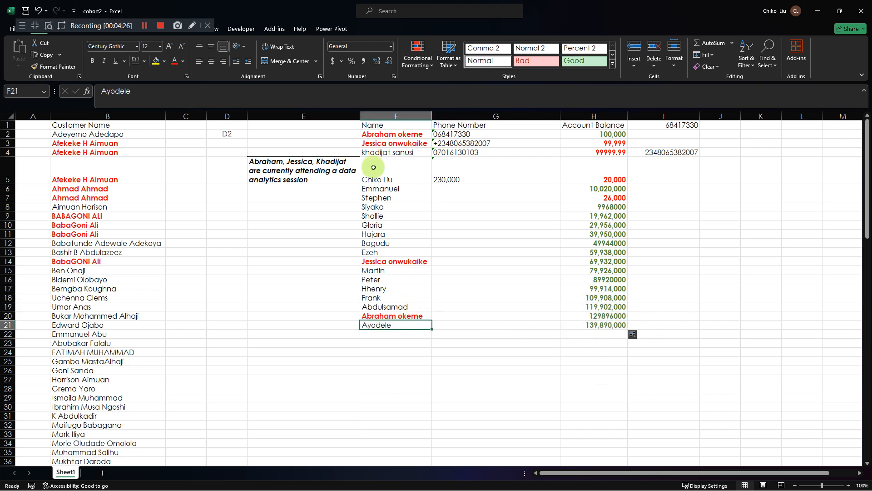
left_click_drag(384, 134, 401, 327)
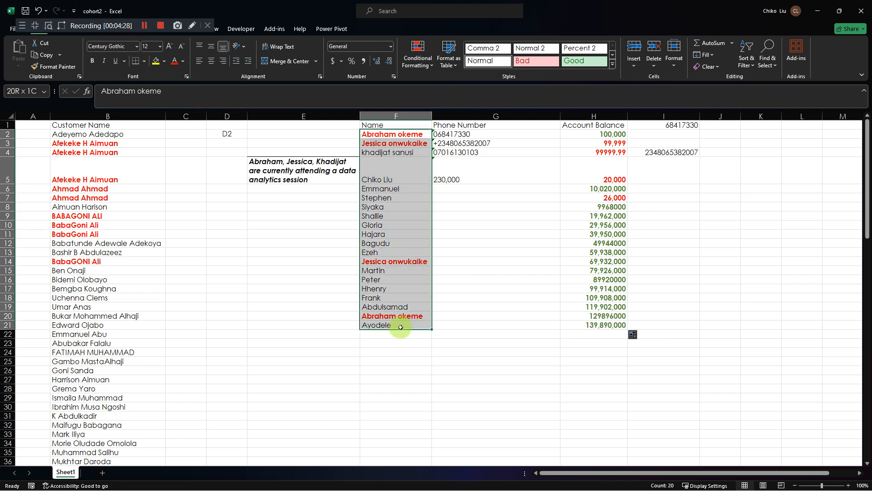
left_click(607, 134)
left_click_drag(612, 158, 610, 328)
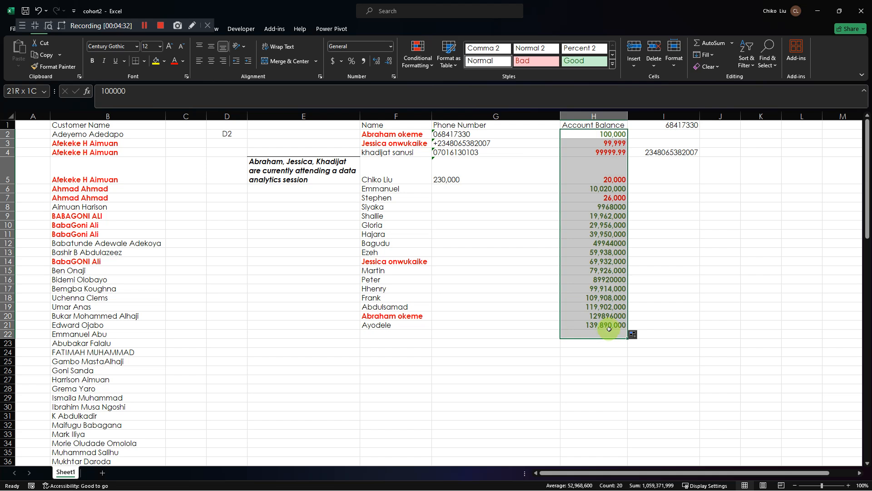
left_click(605, 335)
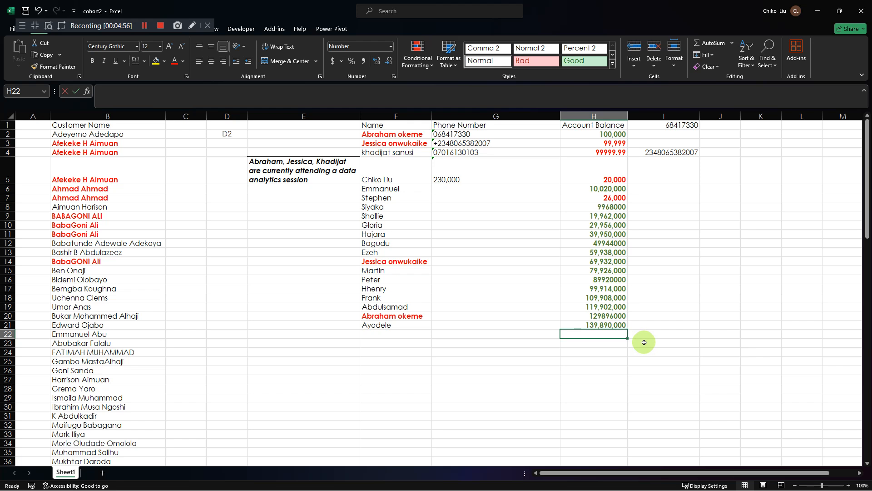
type("=")
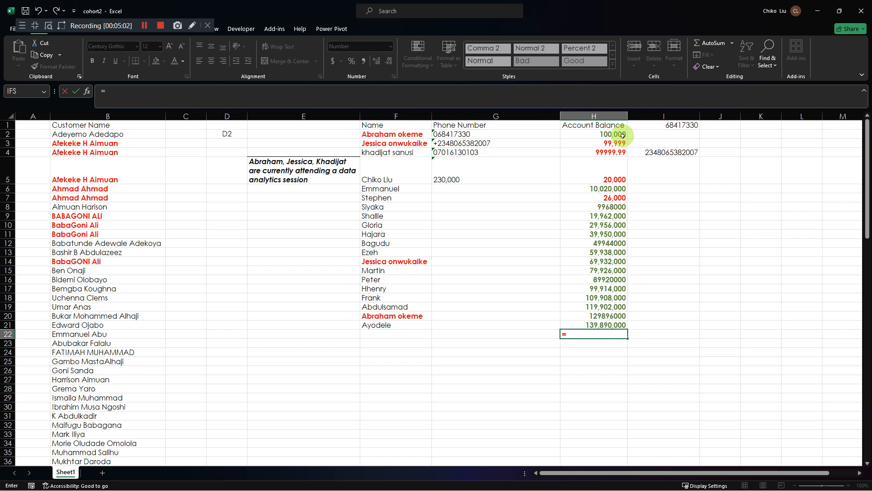
type("1000000+")
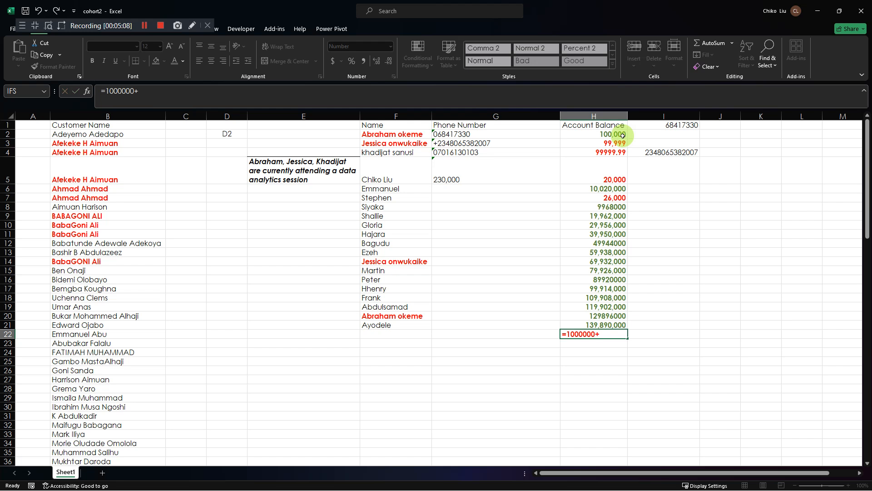
key("Escape")
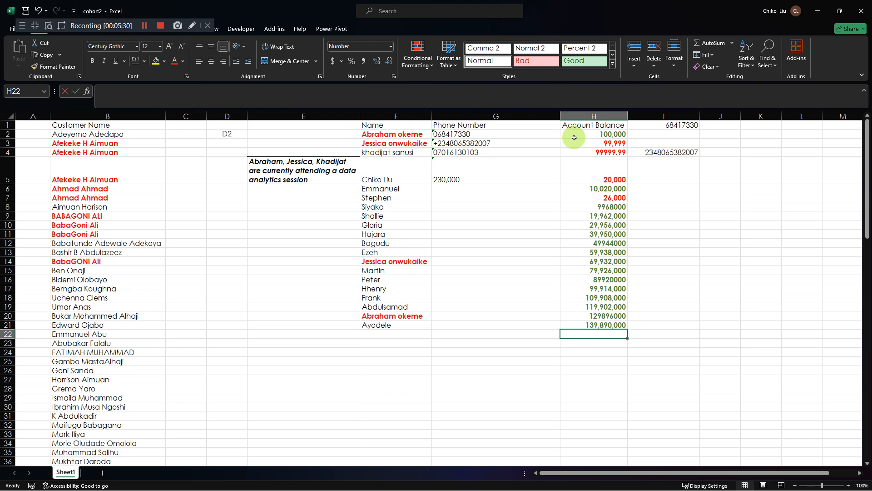
- Start a formula in cell H22 that adds the individual cells H2 through H9 with plus signs
type("=")
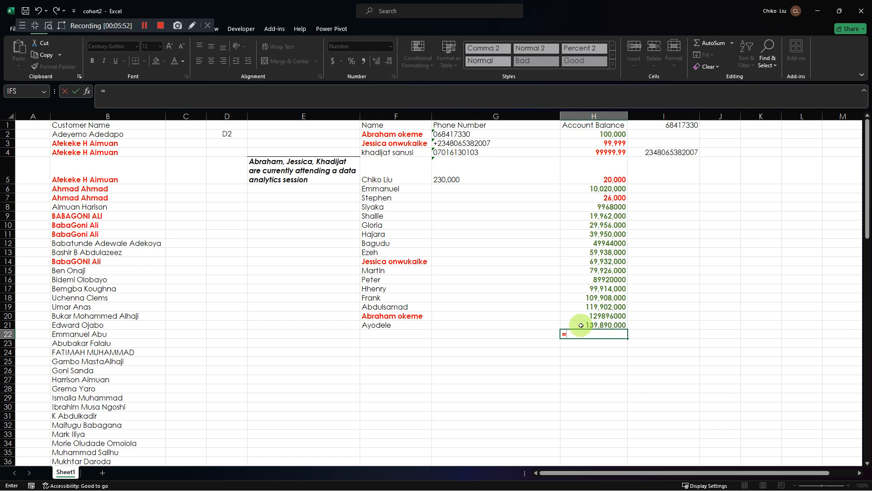
type("h1+h2")
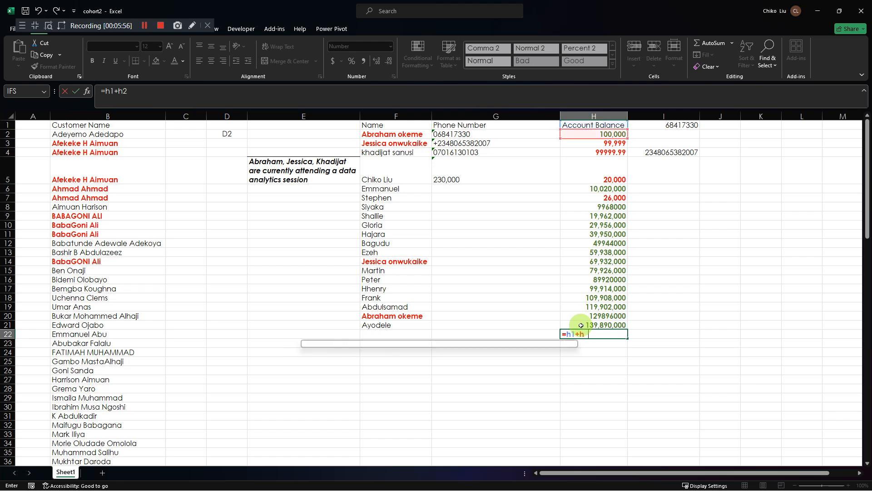
key("BackSpace")
key("BackSpace")
key("BackSpace")
key("BackSpace")
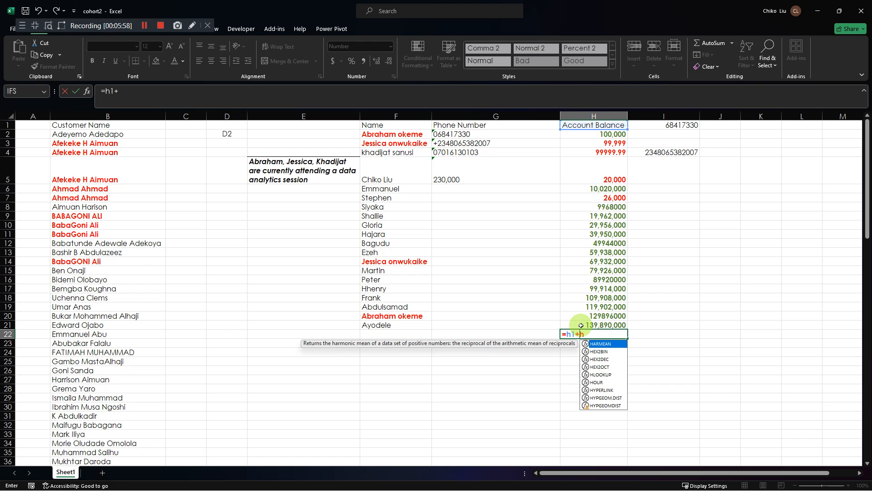
type("2")
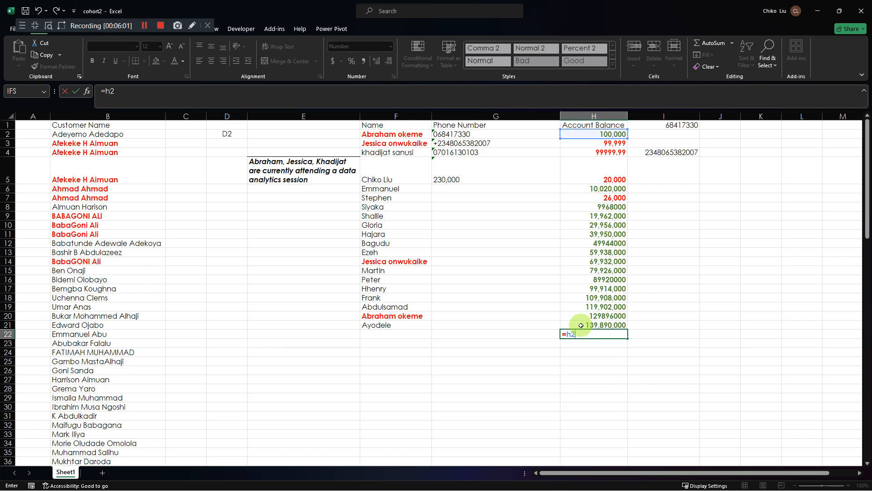
type("+h3")
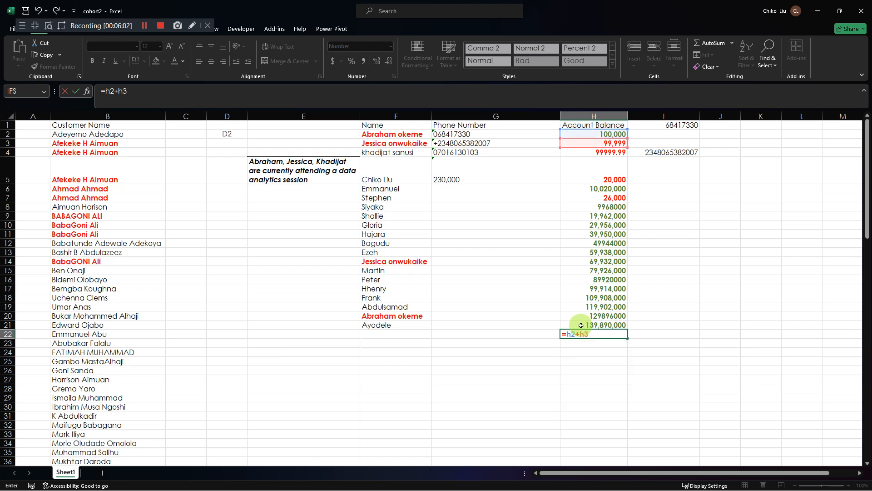
type("+h4")
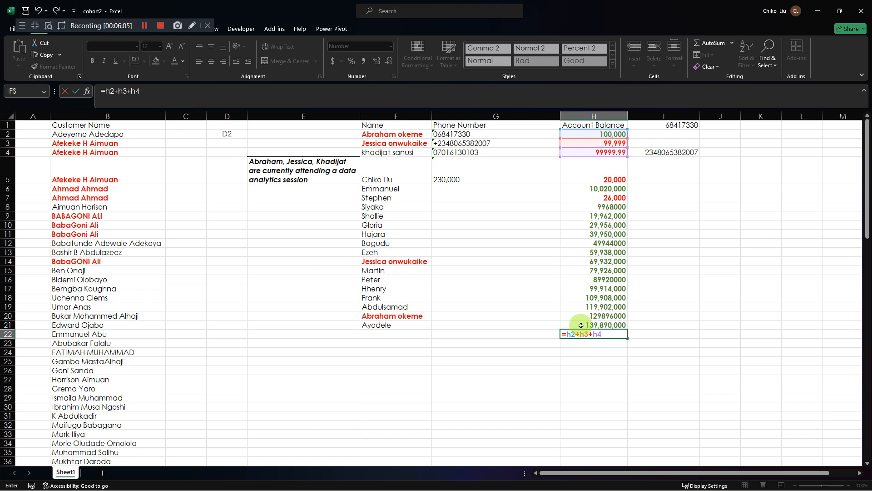
type("+h5+")
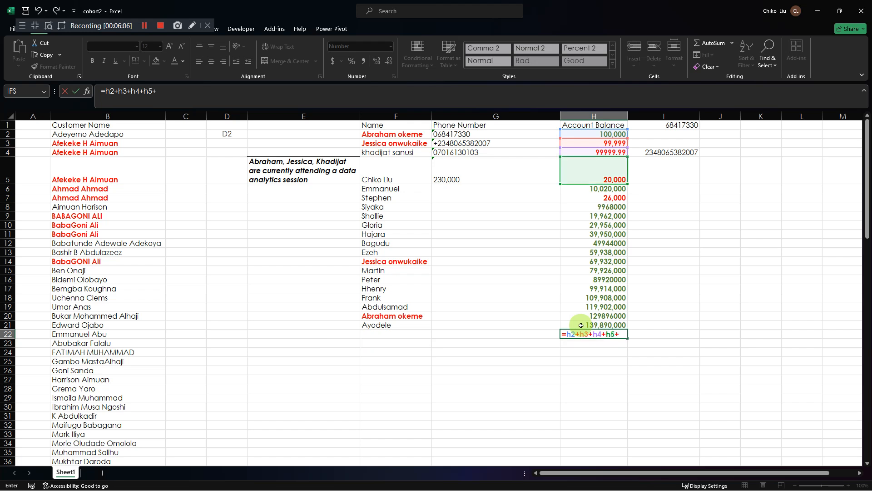
type("h6+h7")
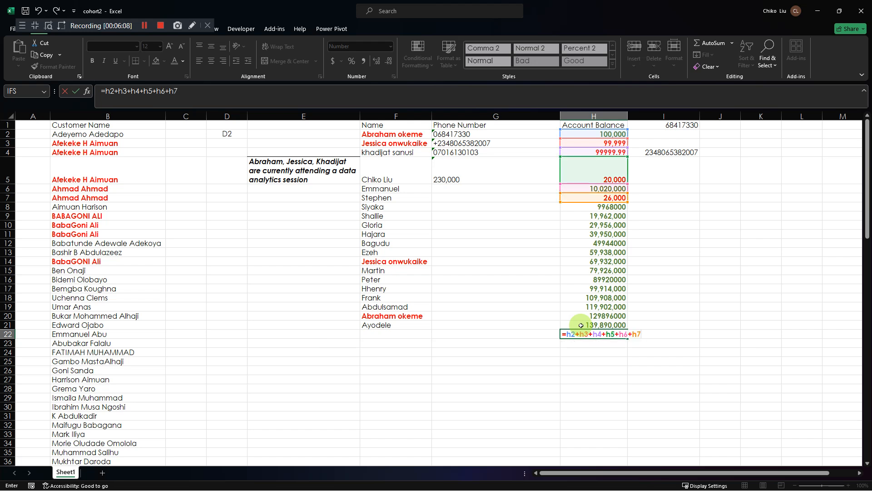
type("+h8")
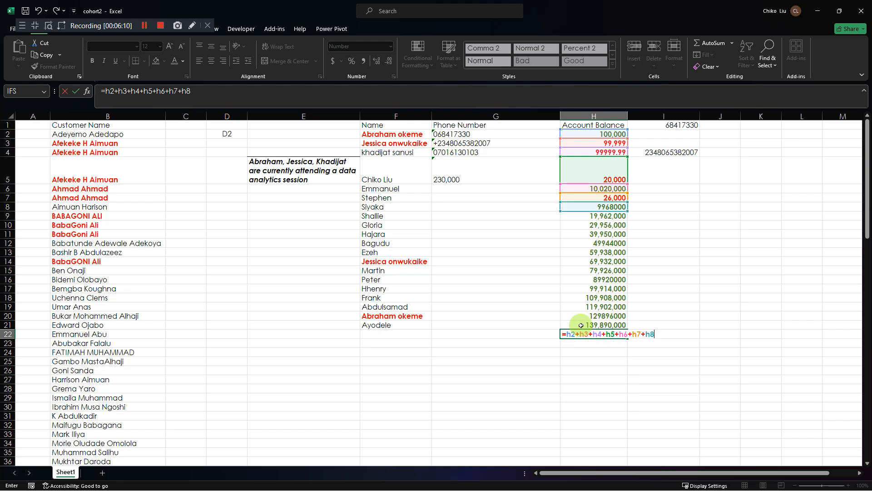
type("+h9")
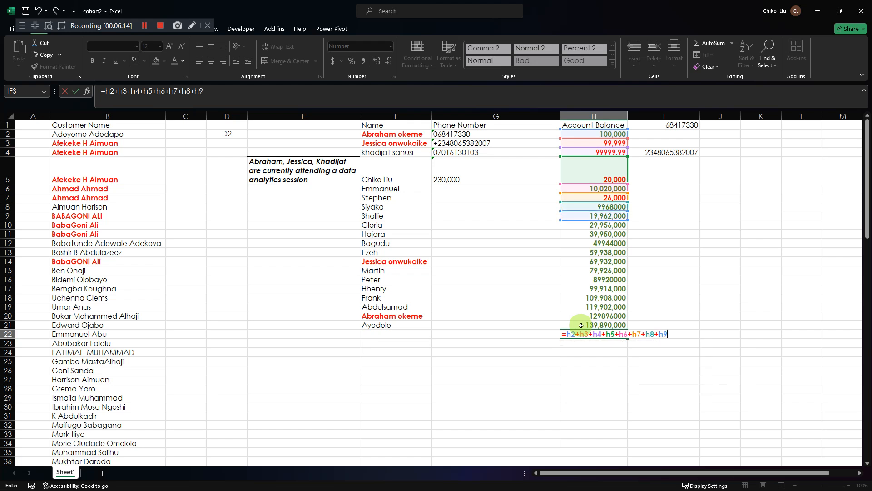
- Continue the addition formula in H22 with the cell references H10 and H11
type("+10+h11")
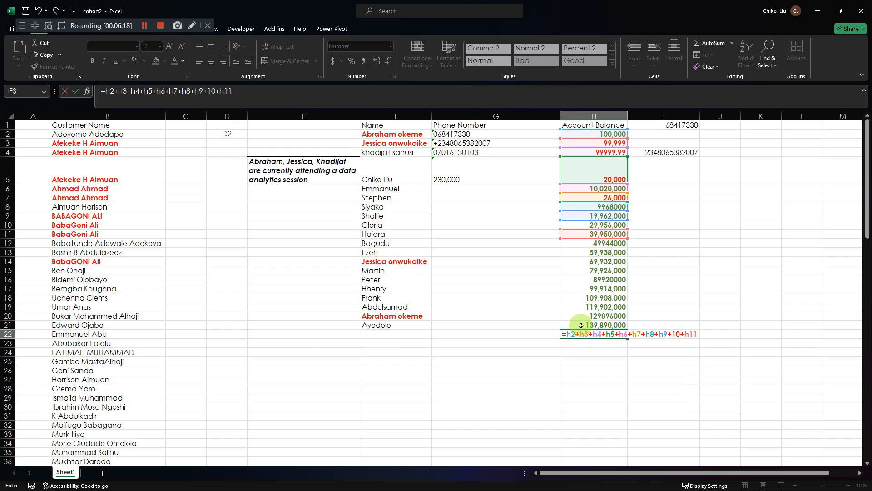
key("BackSpace")
key("BackSpace")
key("BackSpace")
key("BackSpace")
key("BackSpace")
key("BackSpace")
type("h10+")
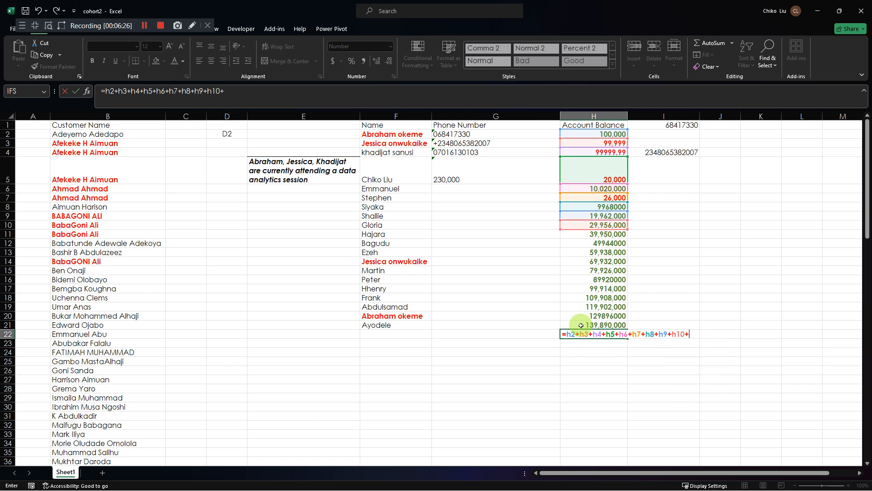
type("h11")
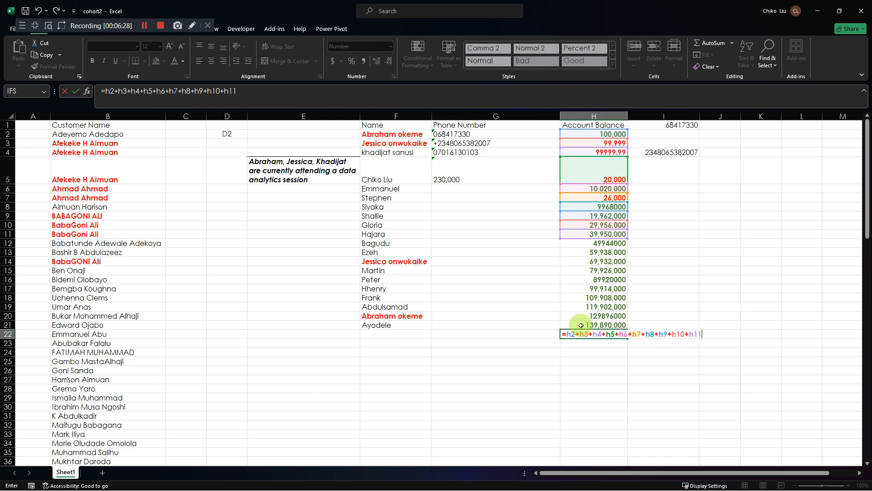
type("+")
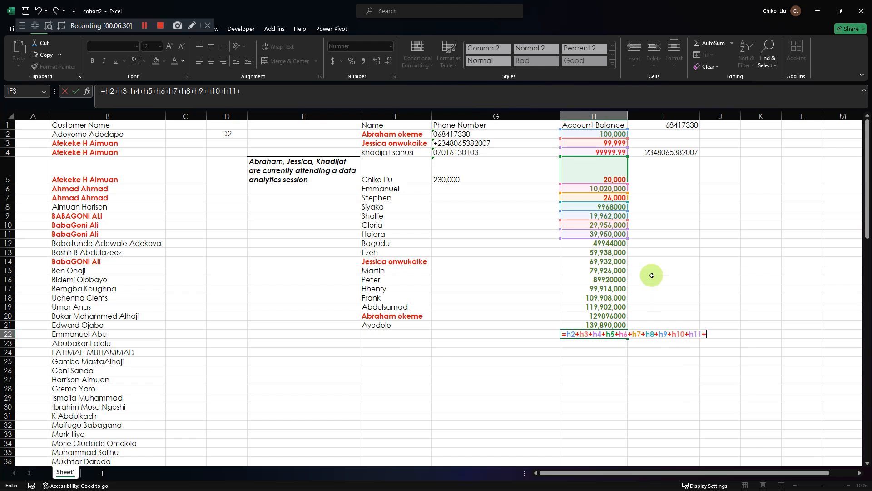
- Append the account balance cells H12, H13, H14 and H15 to the addition formula in H22
left_click(624, 243)
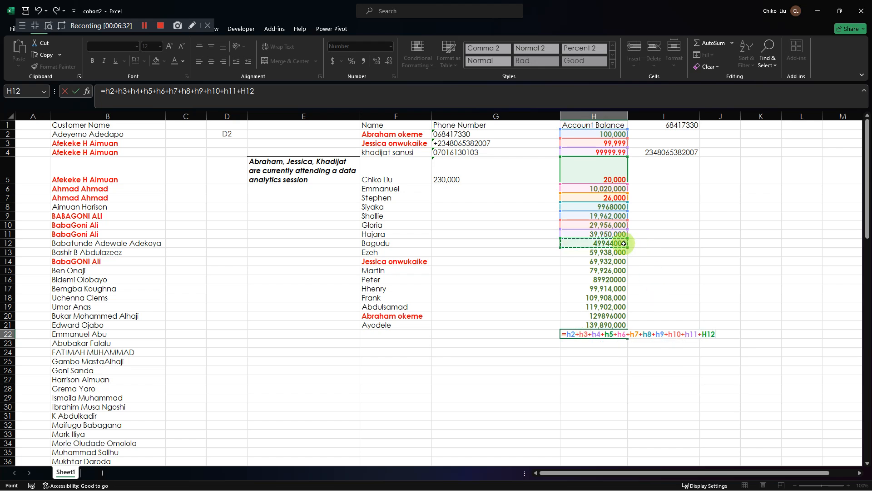
type("+")
left_click(615, 253)
type("+")
left_click(612, 262)
type("+")
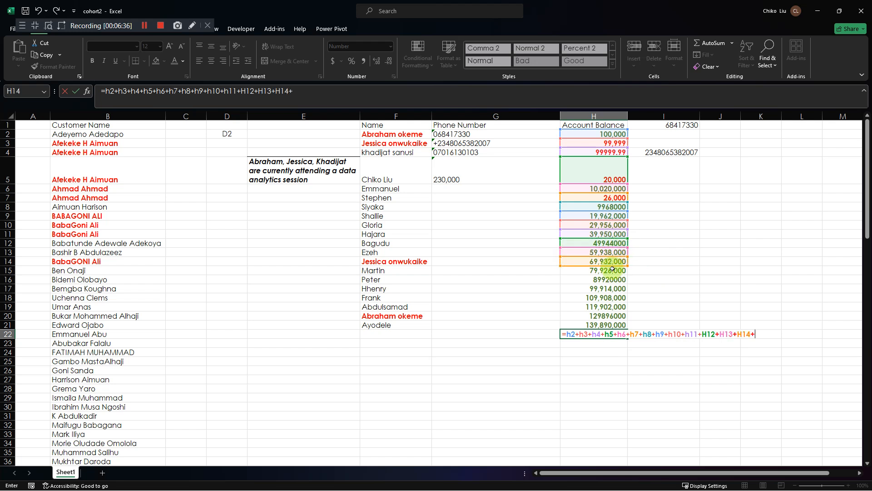
left_click(612, 271)
type("+")
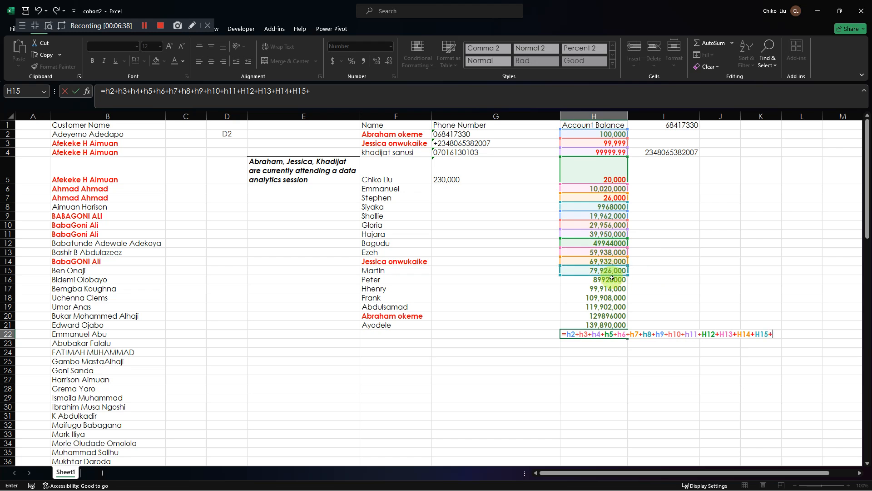
- Append cells H16 through H21 to the addition formula in H22 and enter it
left_click(613, 281)
type("+")
left_click(612, 289)
type("+")
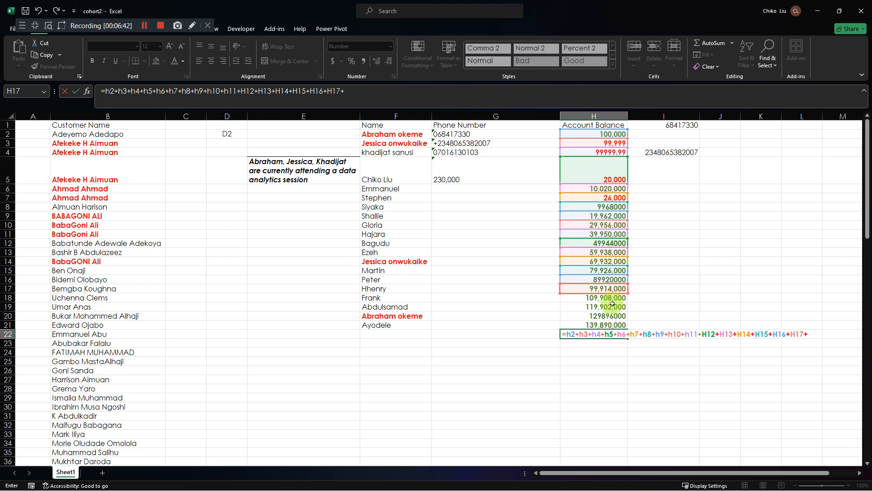
left_click(609, 299)
type("+")
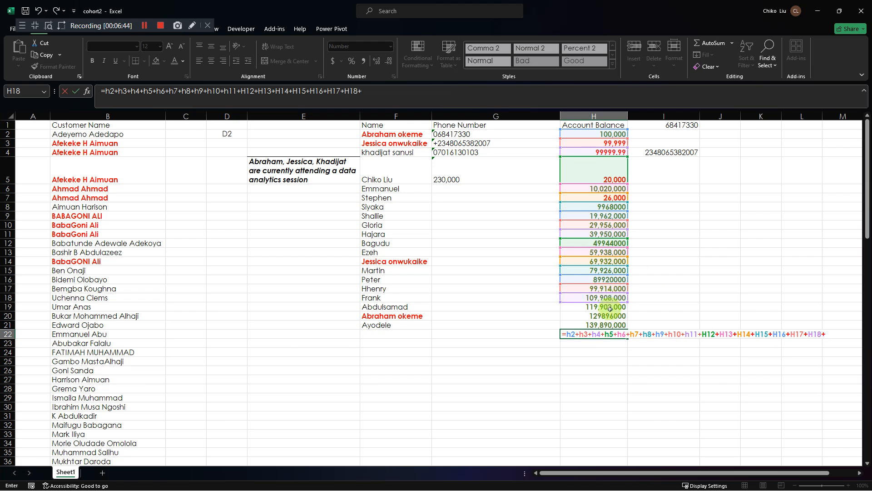
left_click(611, 309)
type("+")
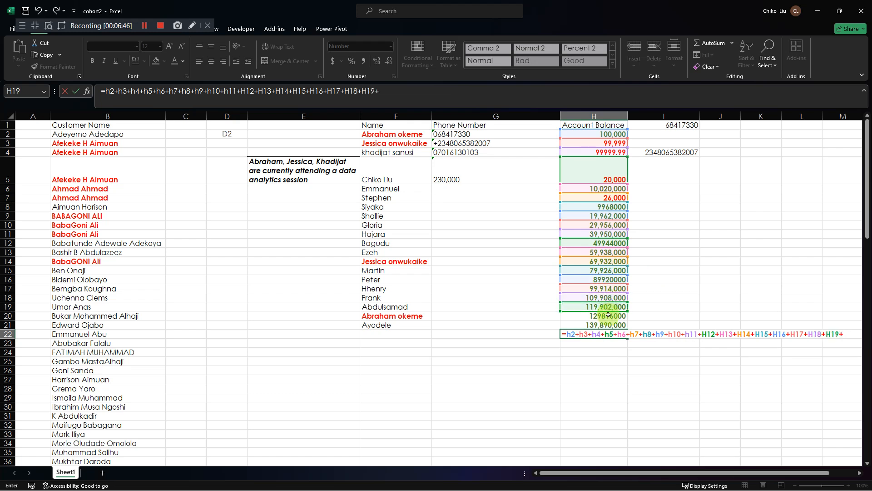
left_click(609, 315)
type("+")
left_click(608, 325)
key("Return")
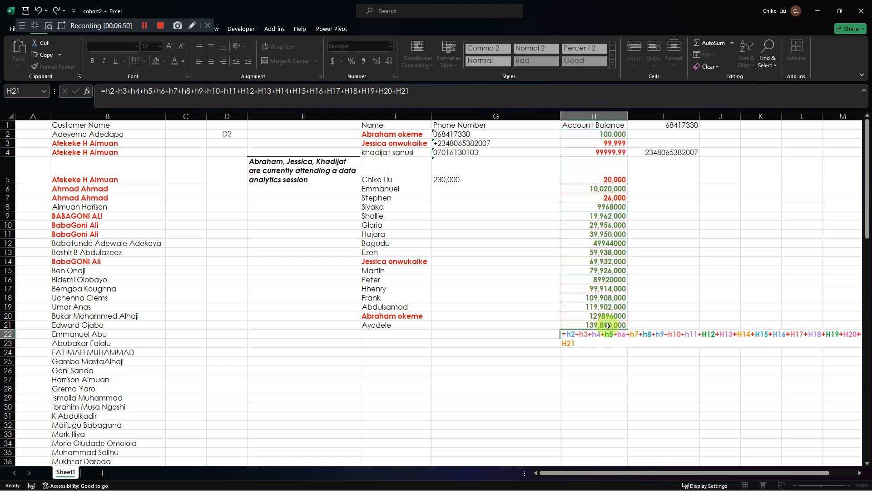
- Examine the cell-by-cell addition formula and its result in cell H22
key("Up")
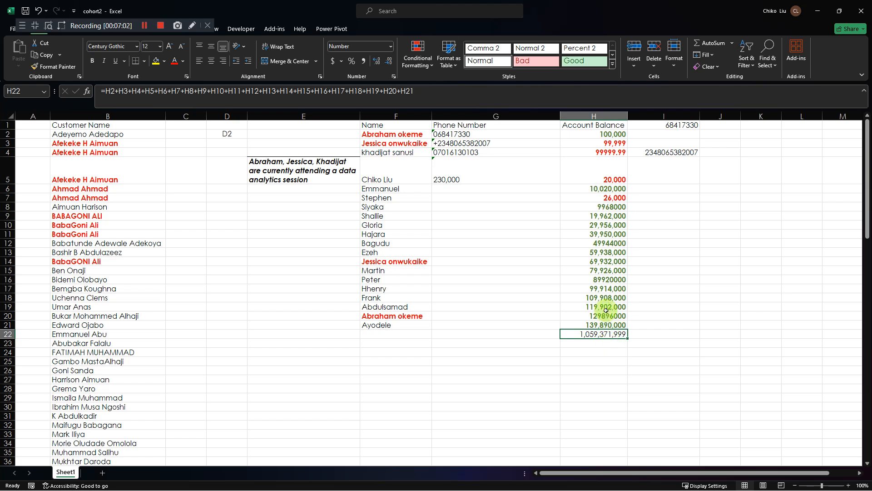
left_click(596, 352)
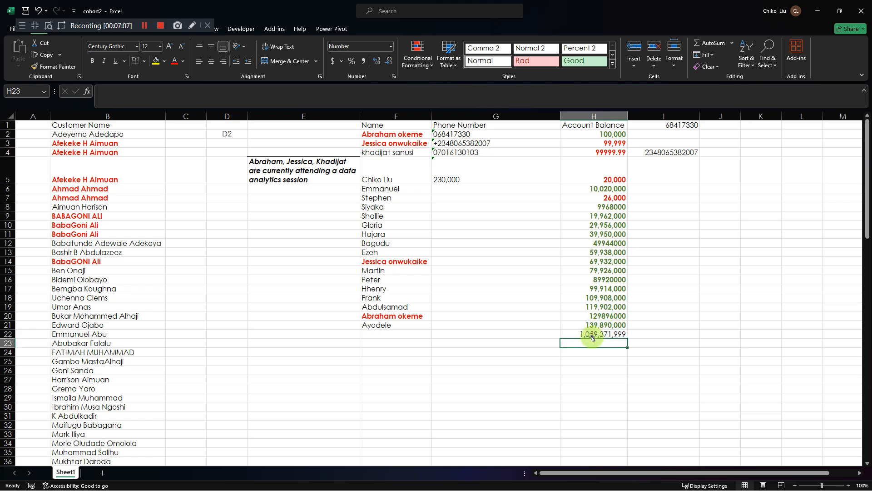
left_click(591, 335)
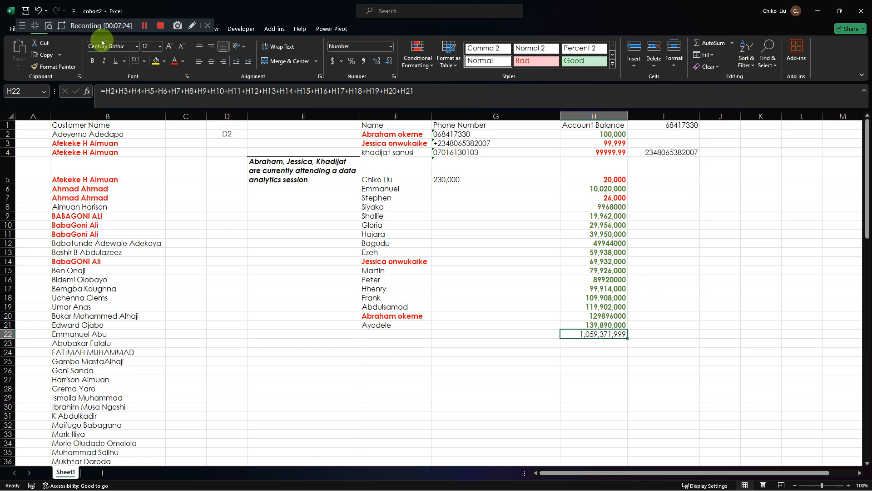
left_click_drag(98, 26, 226, 15)
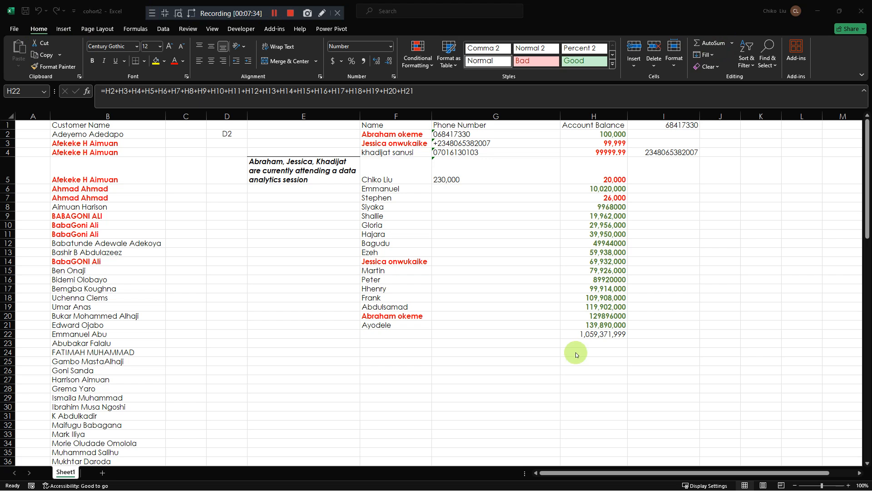
- Clear the cell-by-cell addition formula from H22 and total the account balances H2:H21 there with AutoSum
left_click(576, 332)
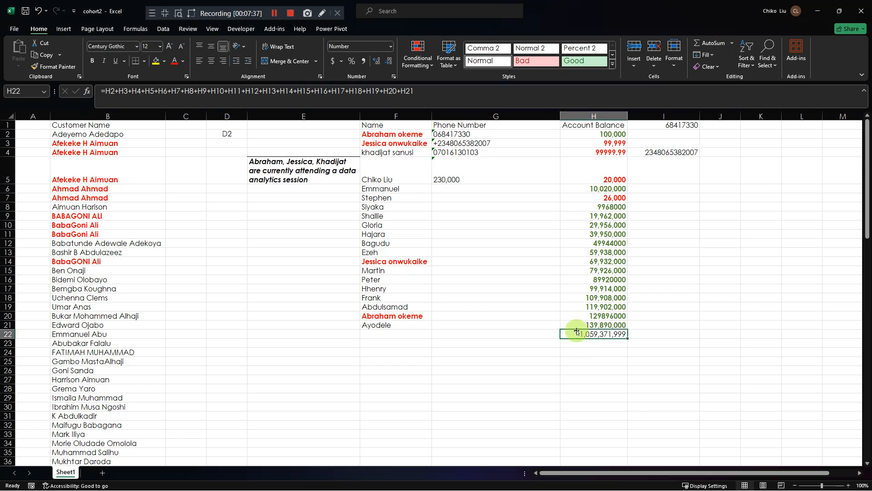
key("Delete")
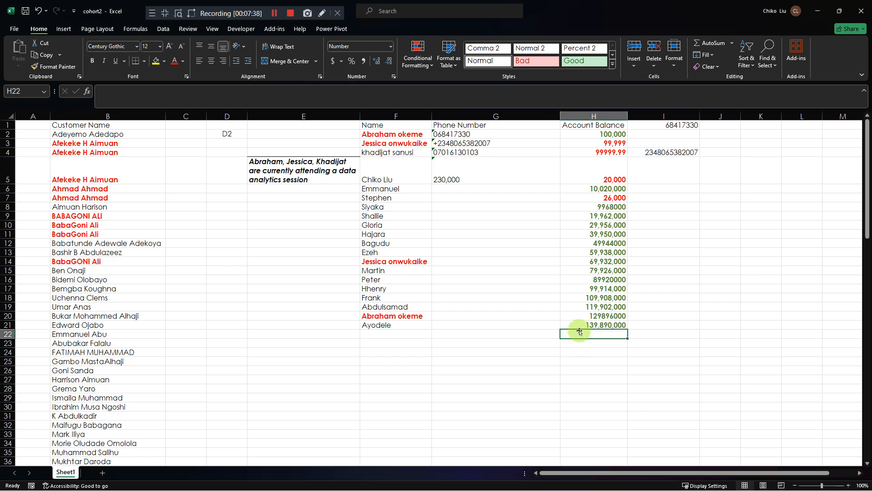
left_click(704, 42)
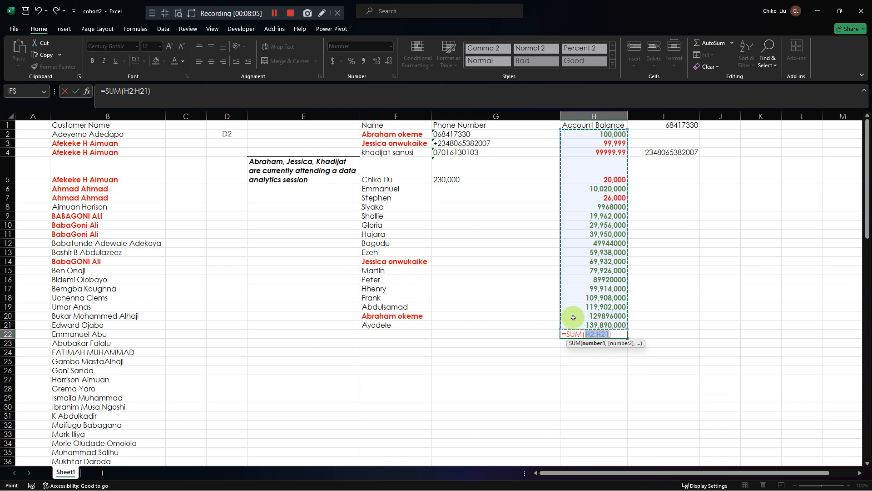
key("Return")
left_click(576, 334)
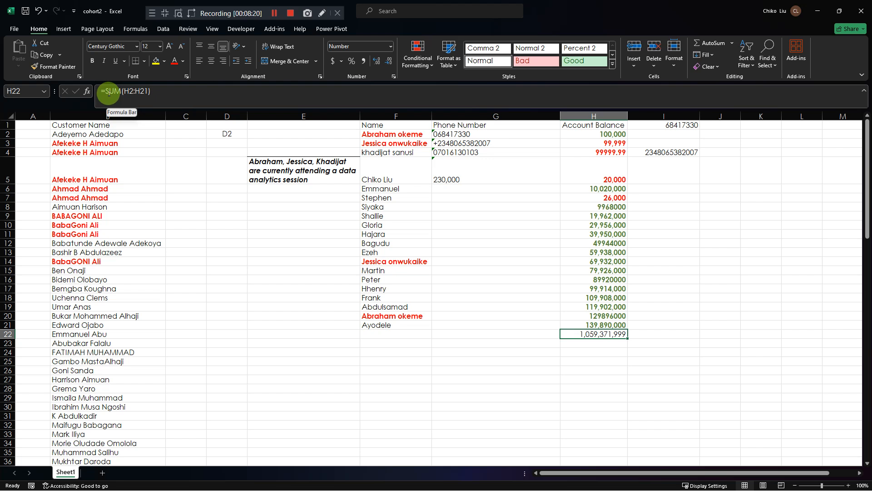
- Examine the function name and the cell range H2:H21 inside the SUM formula of cell H22
left_click_drag(105, 91, 118, 91)
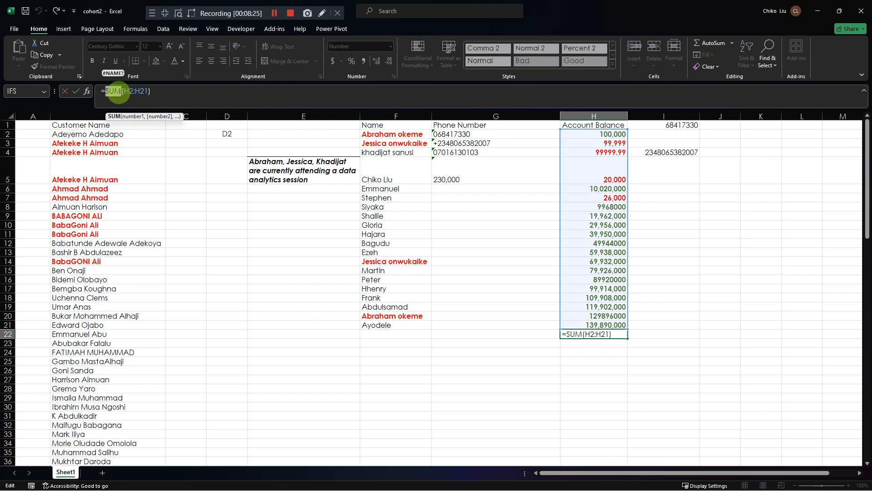
key("Escape")
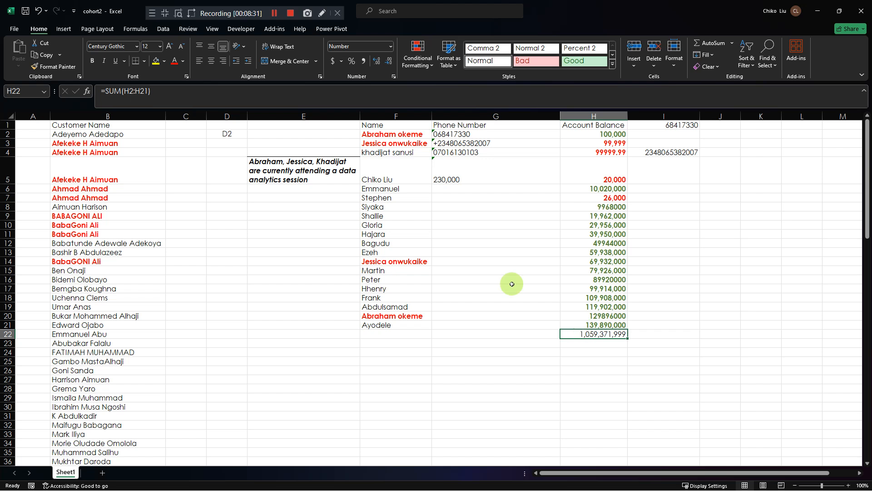
left_click(105, 91)
key("ctrl+Return")
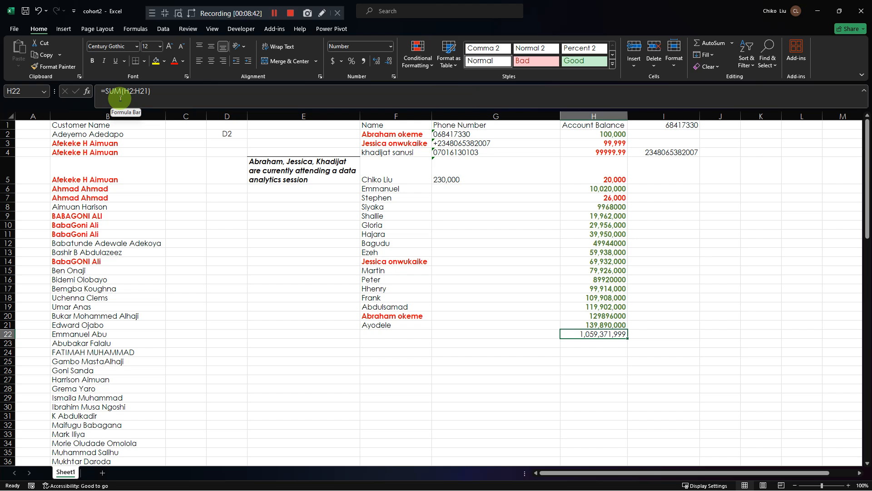
left_click(124, 91)
left_click_drag(124, 91, 146, 91)
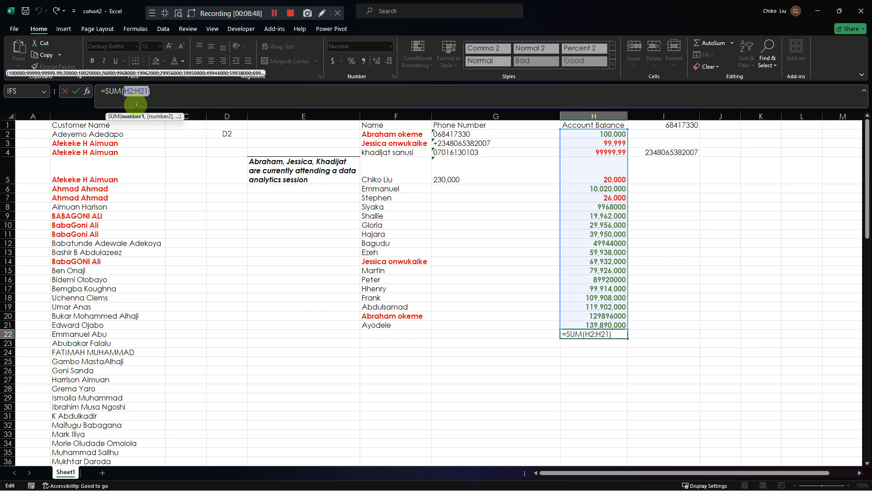
left_click(162, 93)
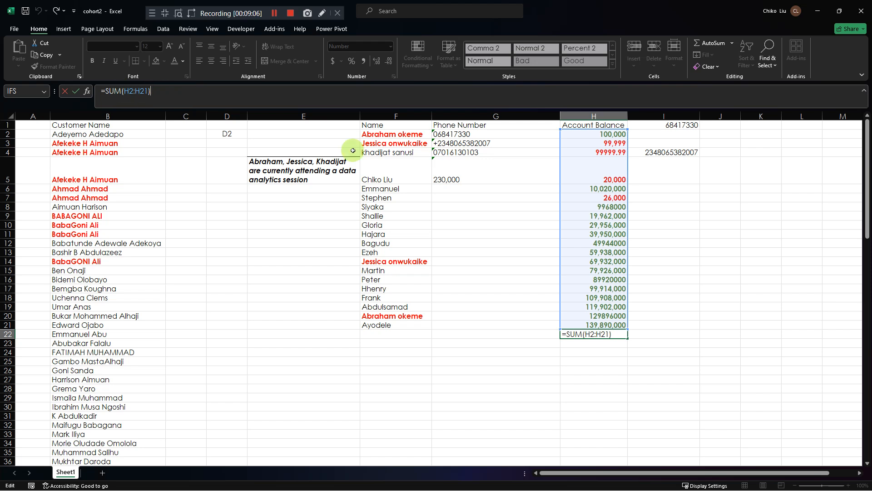
left_click(123, 90)
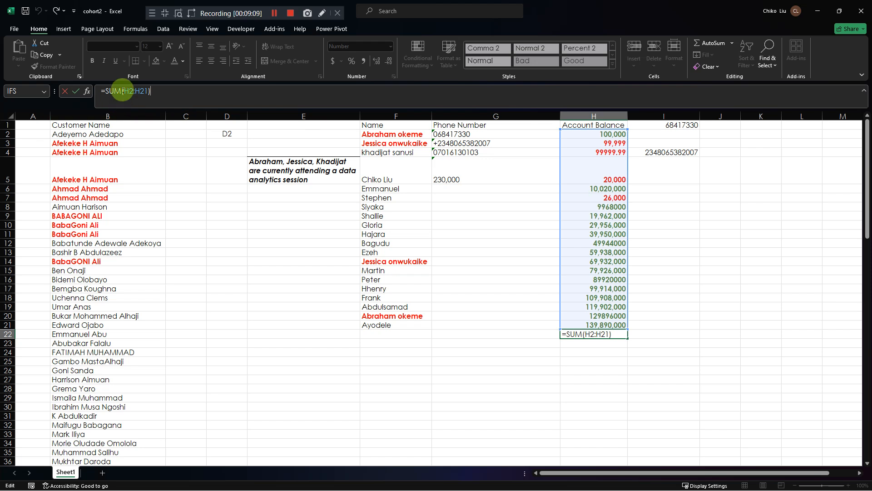
left_click(167, 90)
key("ctrl+Return")
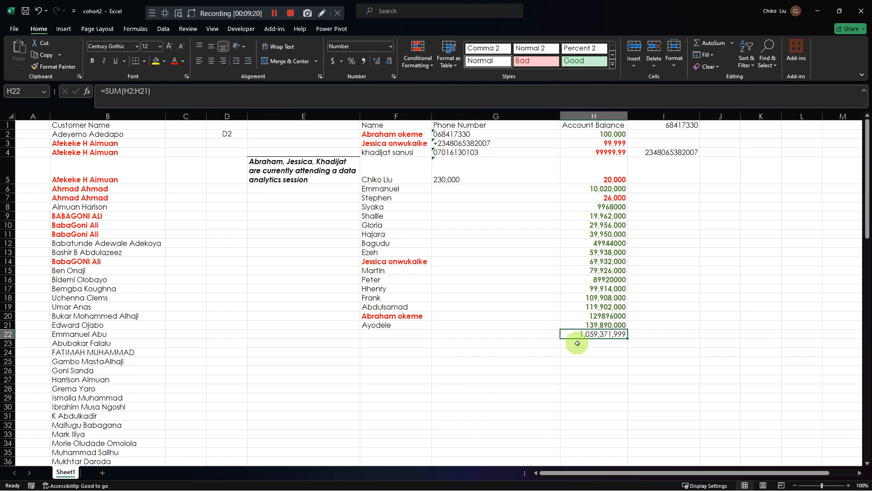
- Clear the total in H22 and enter the note "alt+ =" beside it in cell I22
key("Delete")
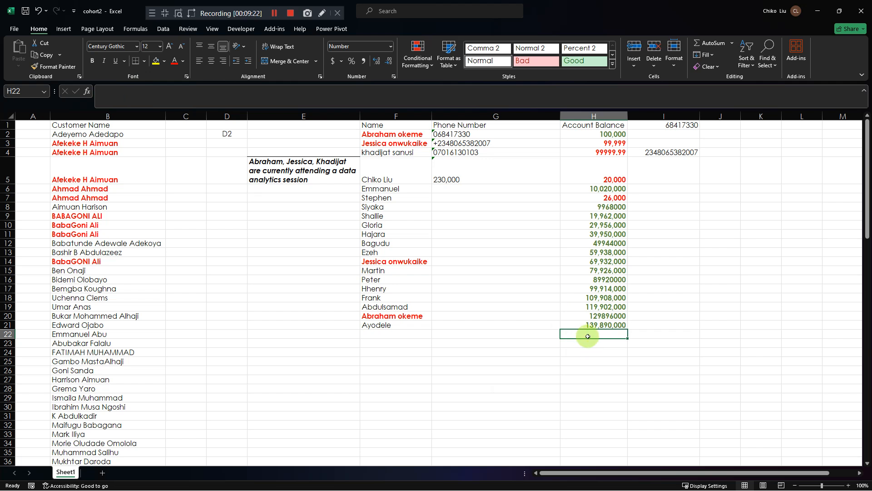
left_click(663, 336)
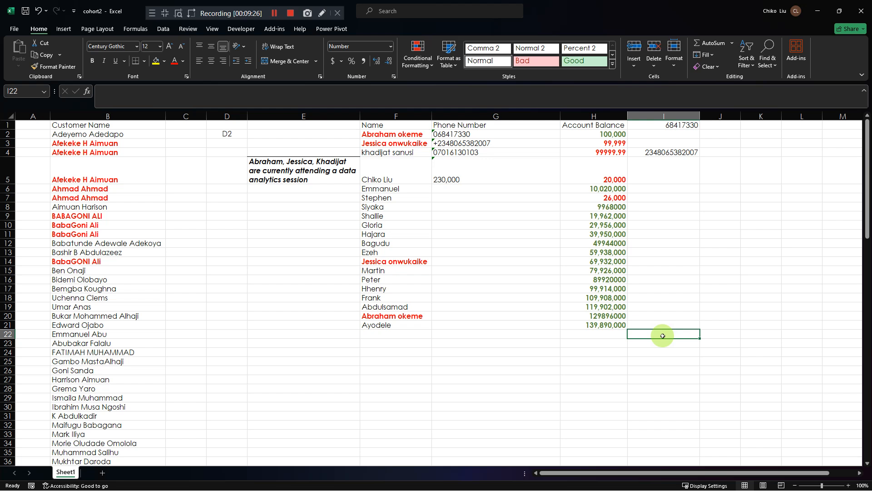
type("alt+")
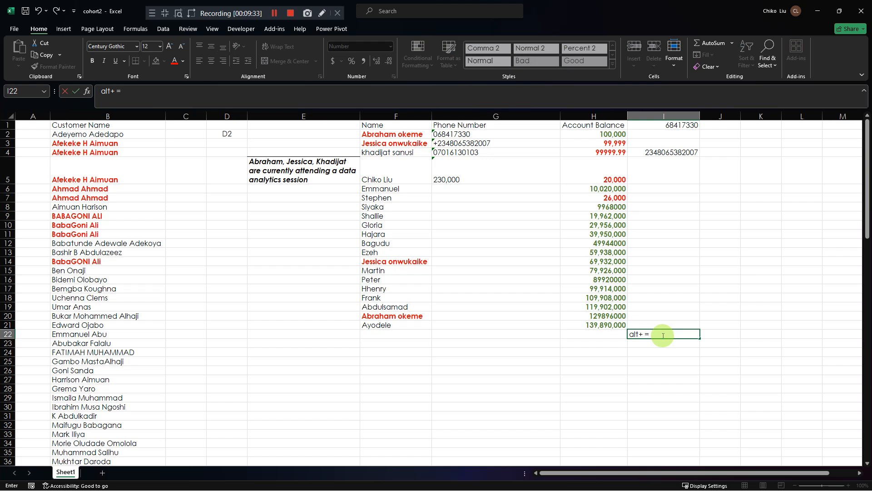
type(" =")
key("Return")
- Insert an automatic sum of the account balances H2:H21 in the empty cell H22
left_click(616, 332)
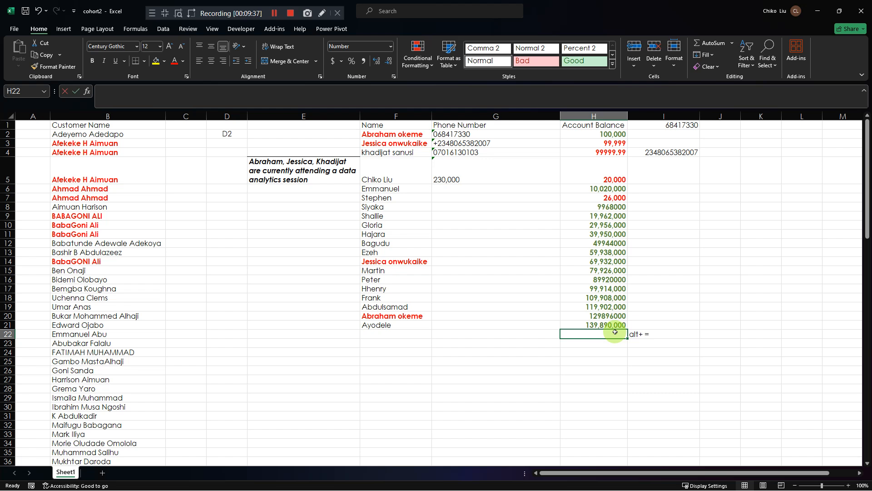
key("alt+equal")
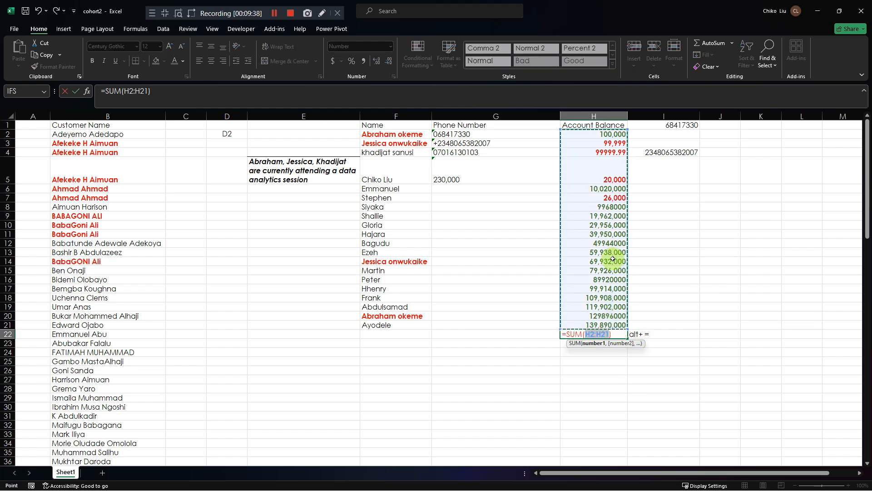
key("Return")
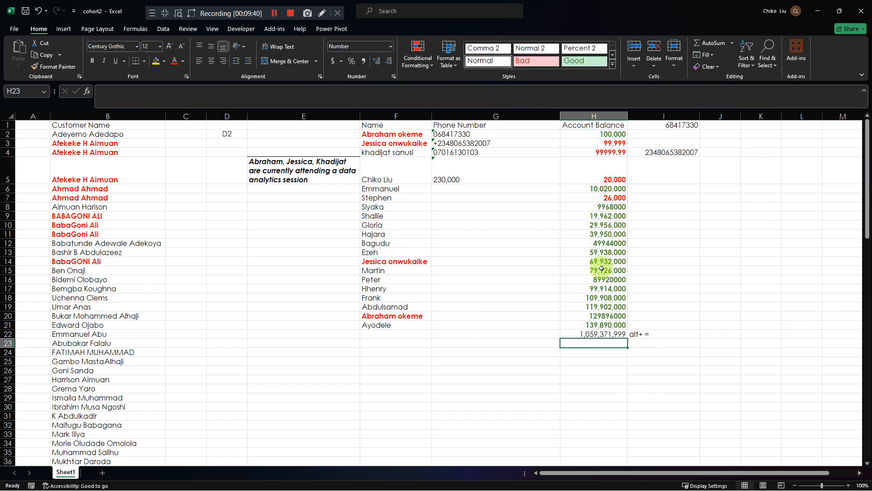
key("Up")
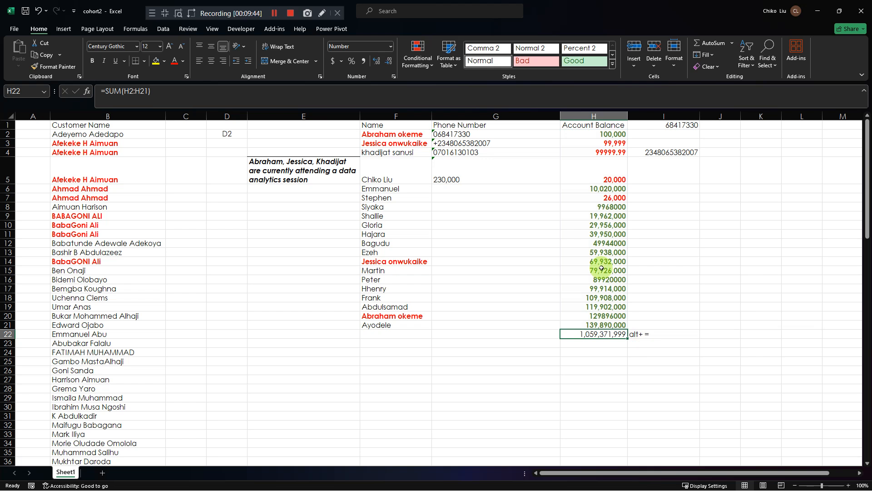
- Clear H22 and manually write a SUM formula over the account balance range H2:H21 in it
key("Delete")
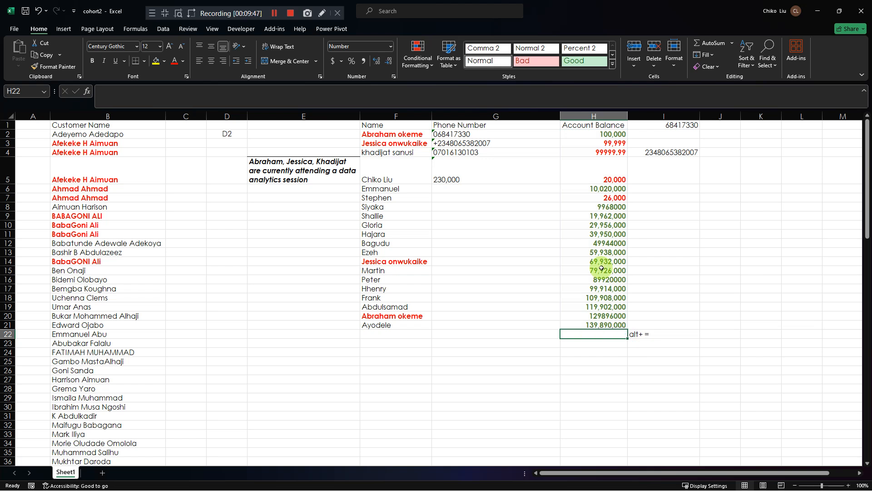
type("=SUM(")
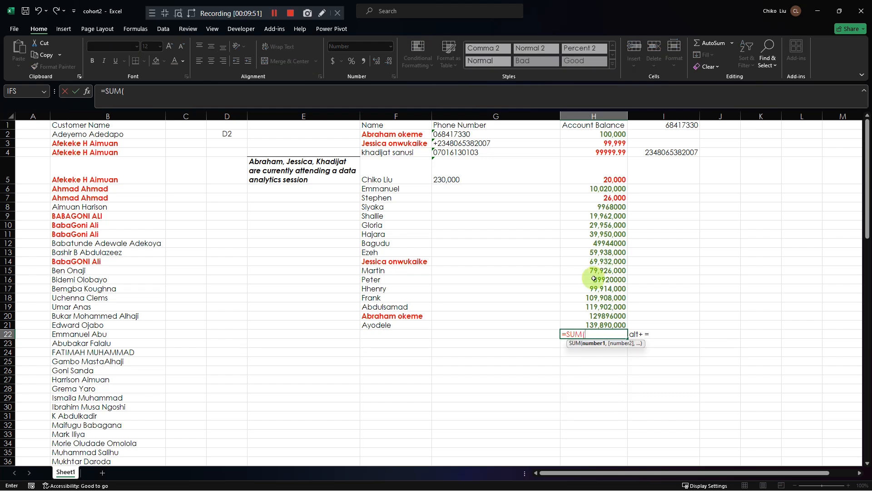
left_click_drag(604, 325, 593, 135)
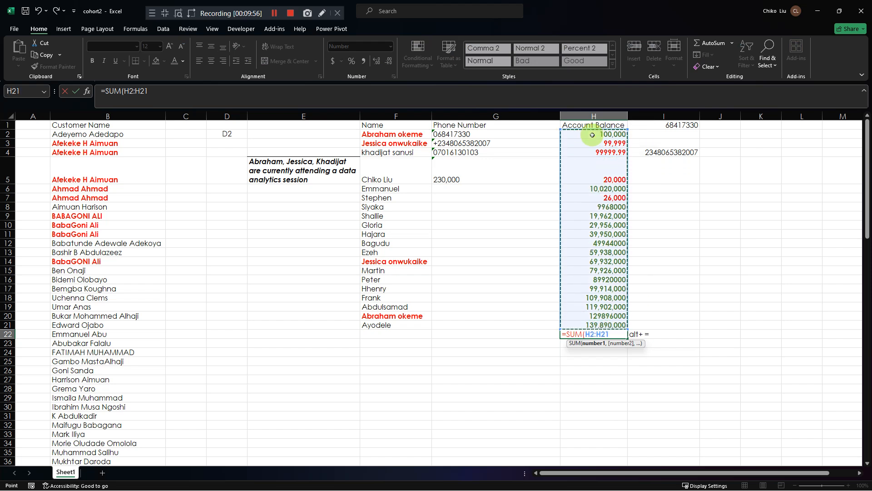
key("Return")
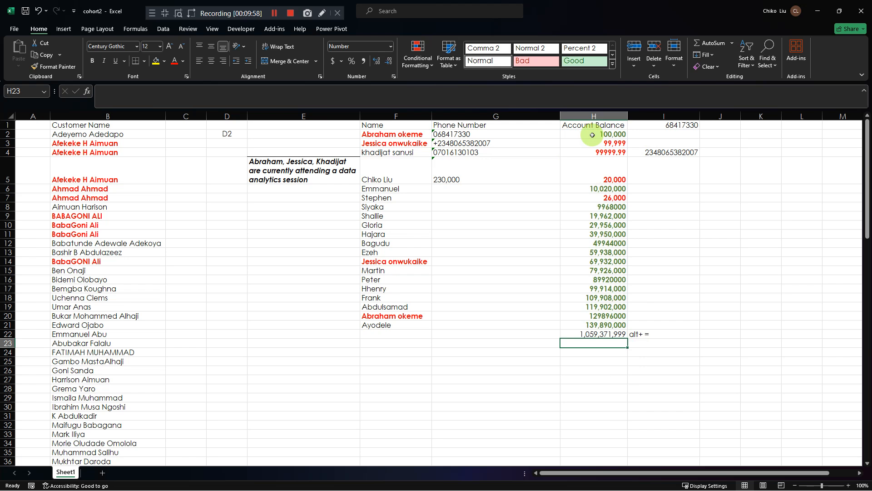
- Overwrite the formula in H22 with a newly written SUM function covering H2:H21
left_click(624, 334)
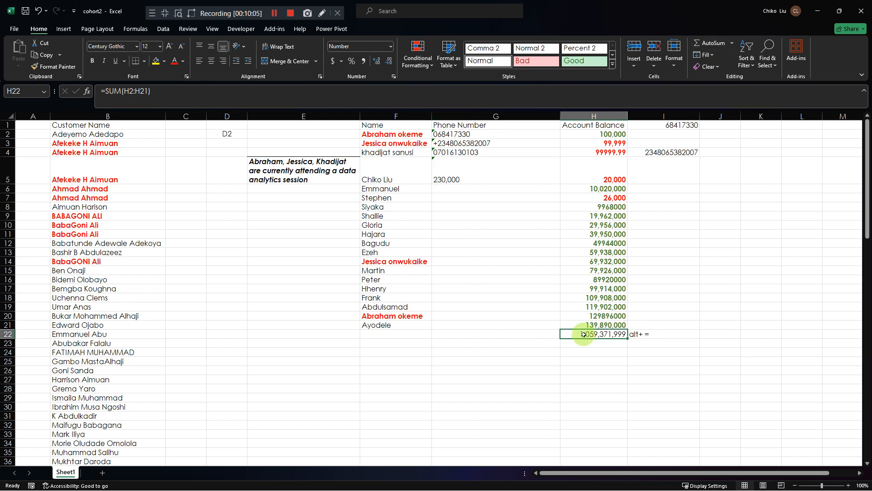
type("=")
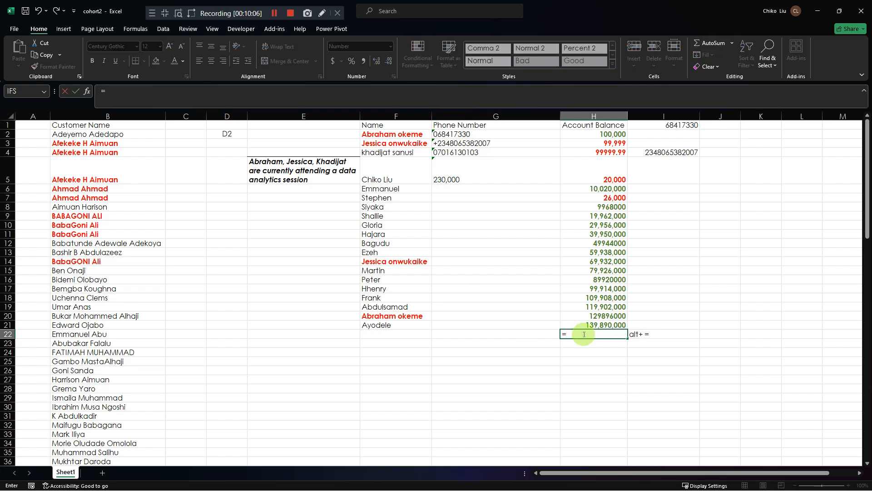
type("SUM(")
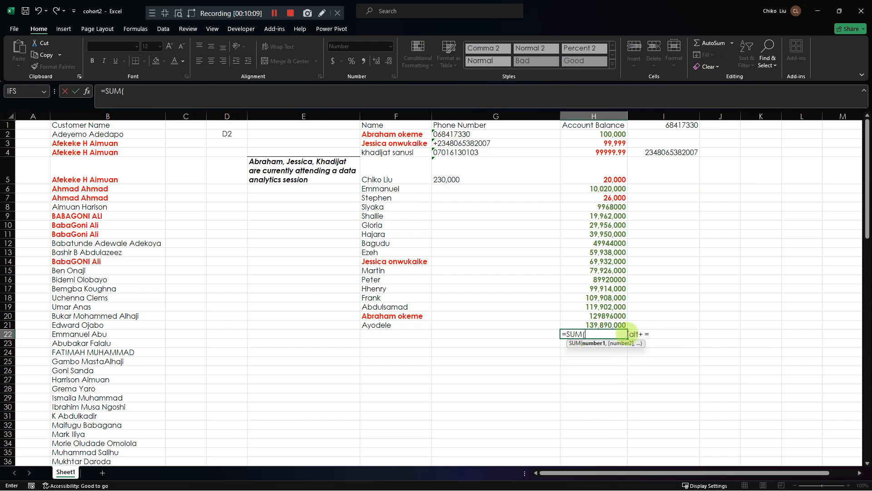
left_click_drag(601, 326, 588, 134)
key("Return")
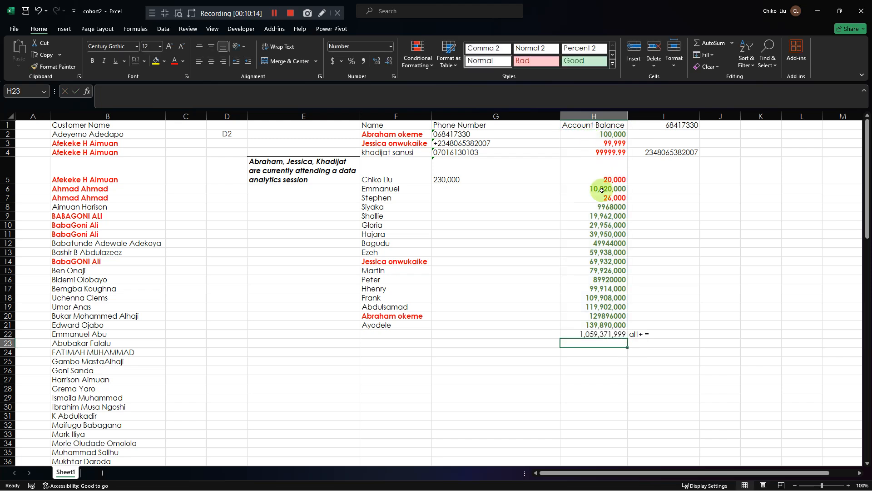
- Delete the manually written SUM formula from H22 and total H2:H21 there with AutoSum
left_click(606, 332)
key("Delete")
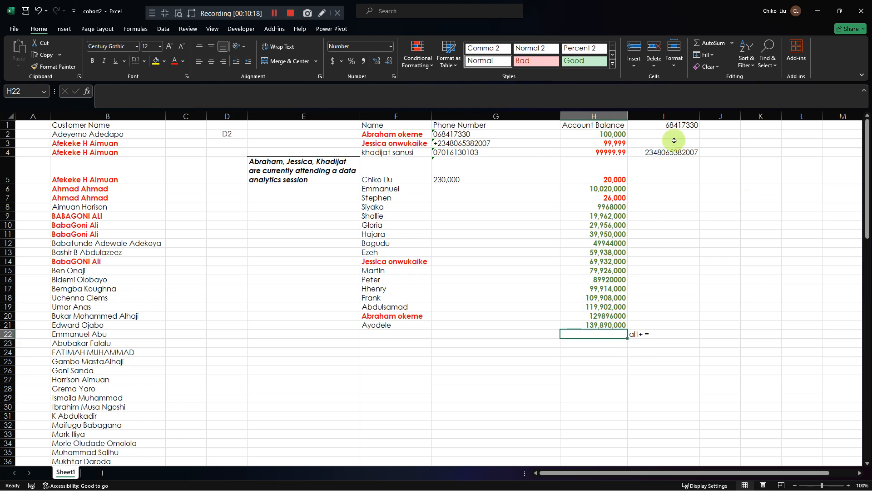
left_click(702, 43)
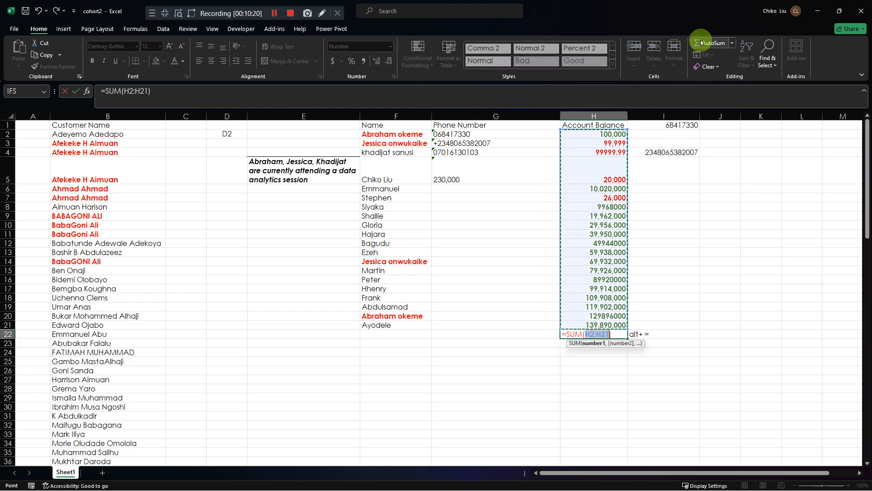
key("Return")
left_click(583, 333)
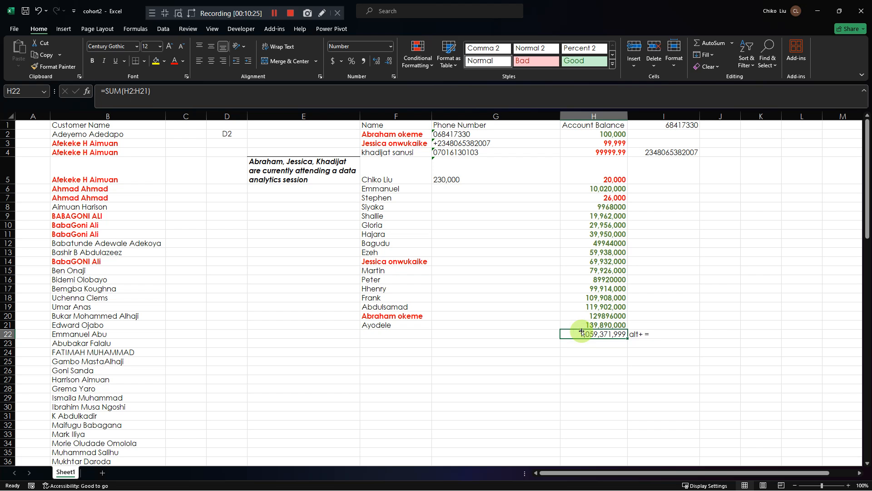
- Clear H22 once more and enter a fresh AutoSum of the account balances H2:H21
key("Delete")
key("alt+equal")
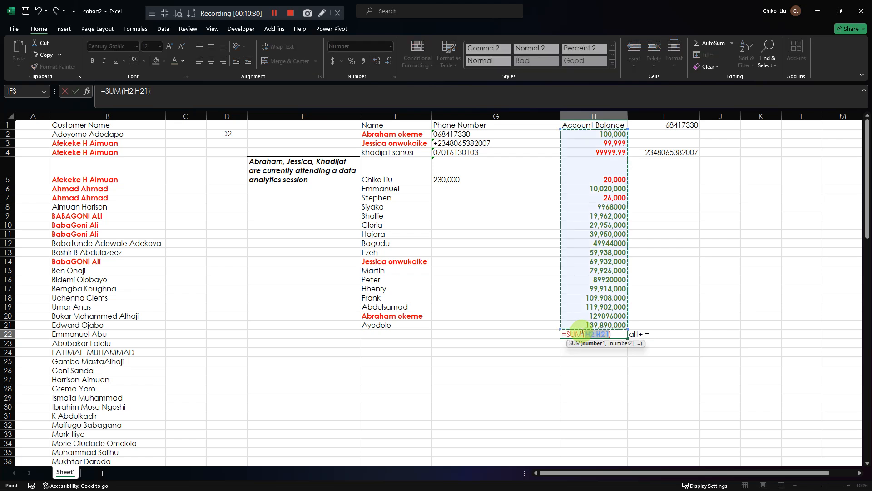
key("Return")
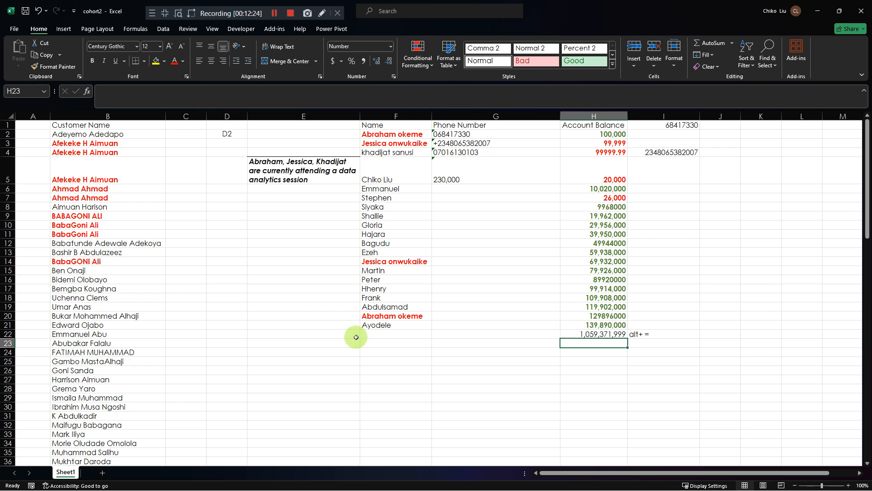
left_click(343, 240)
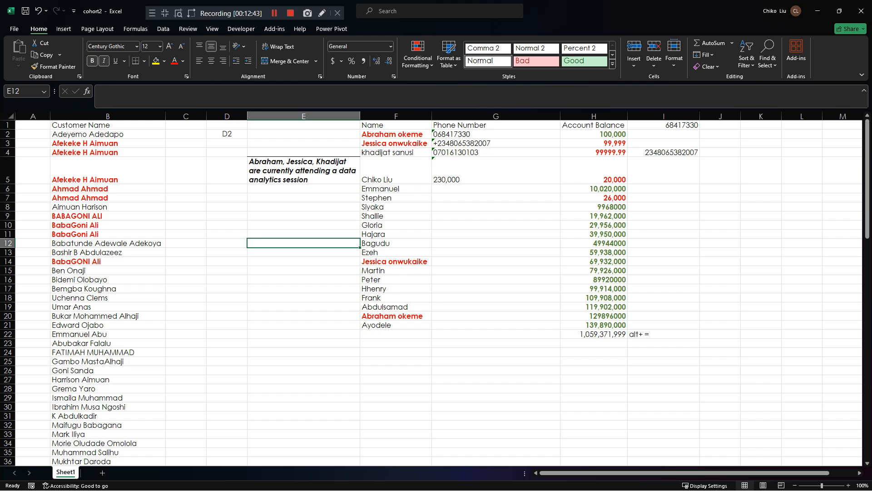
left_click(262, 198)
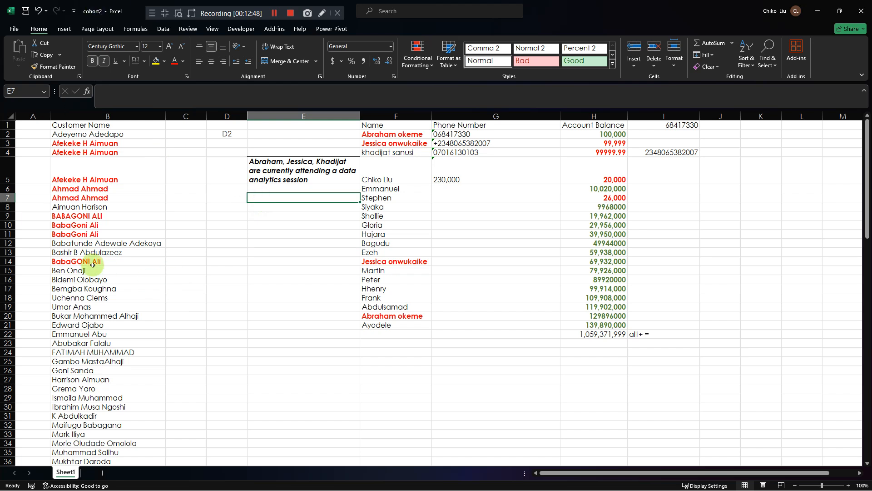
left_click(314, 241)
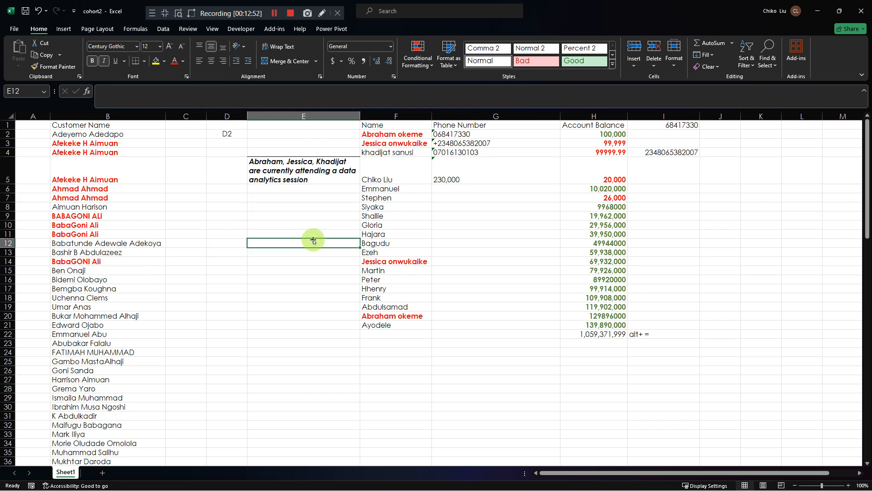